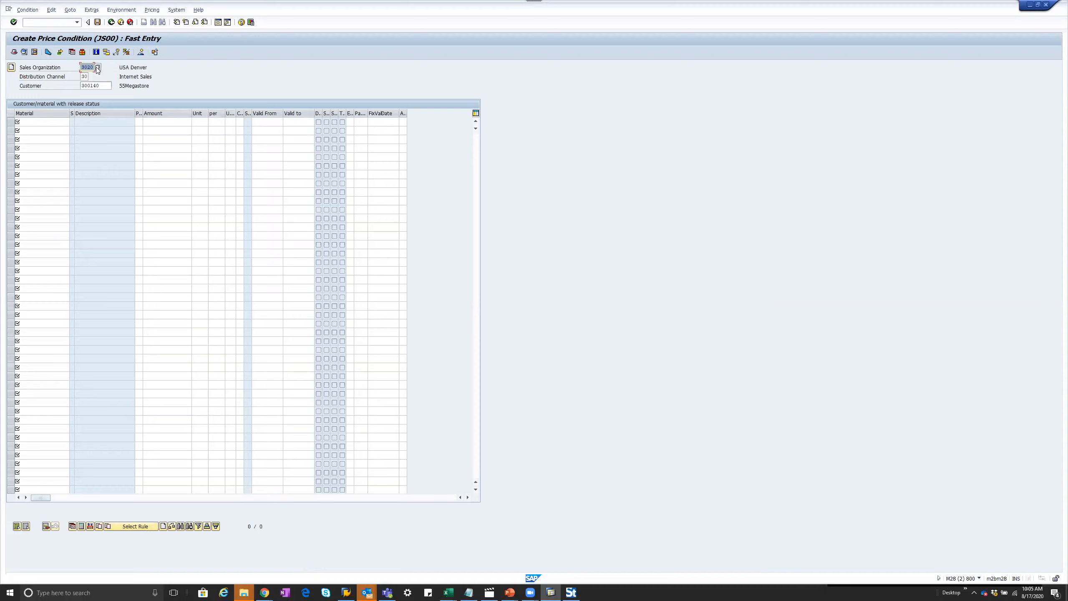
# Check the material, amount and unit columns of the customer/material price entry table, and exit to SAP Easy Access.
pyautogui.click(27, 121)
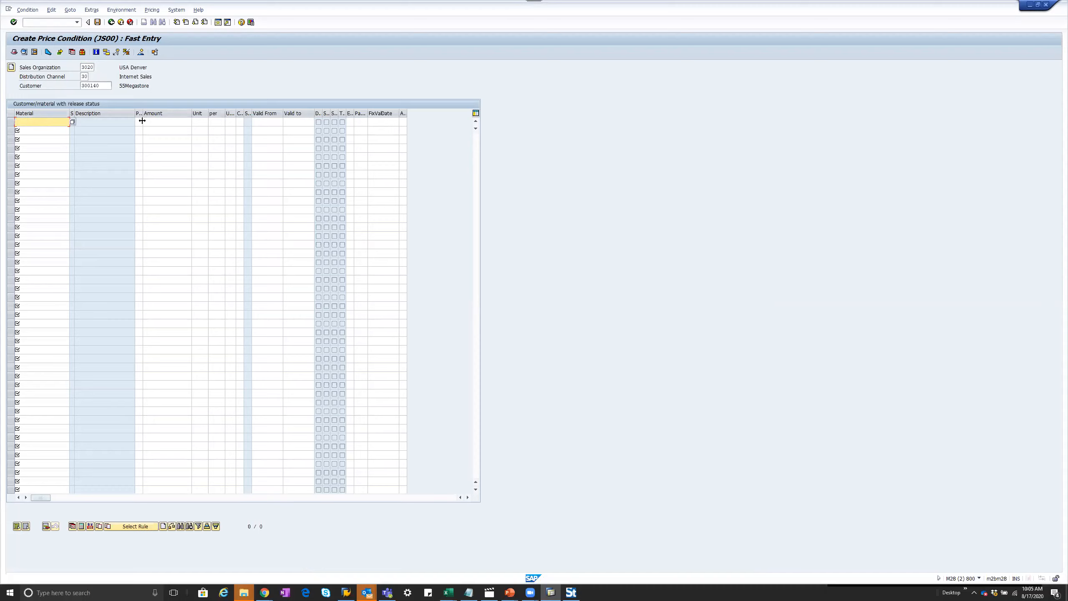
pyautogui.click(156, 121)
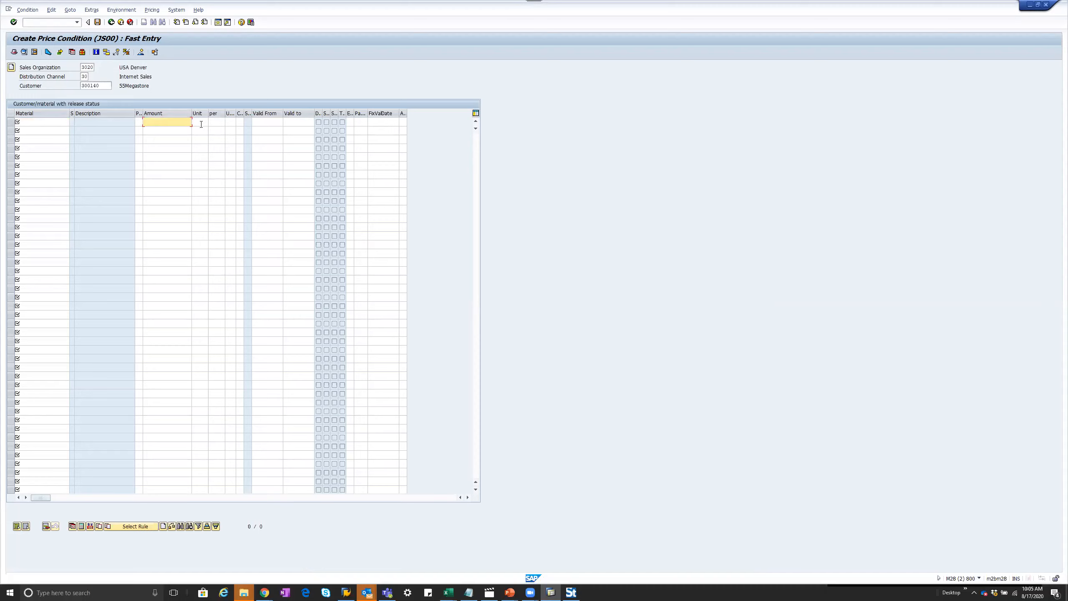
pyautogui.click(201, 123)
pyautogui.click(121, 21)
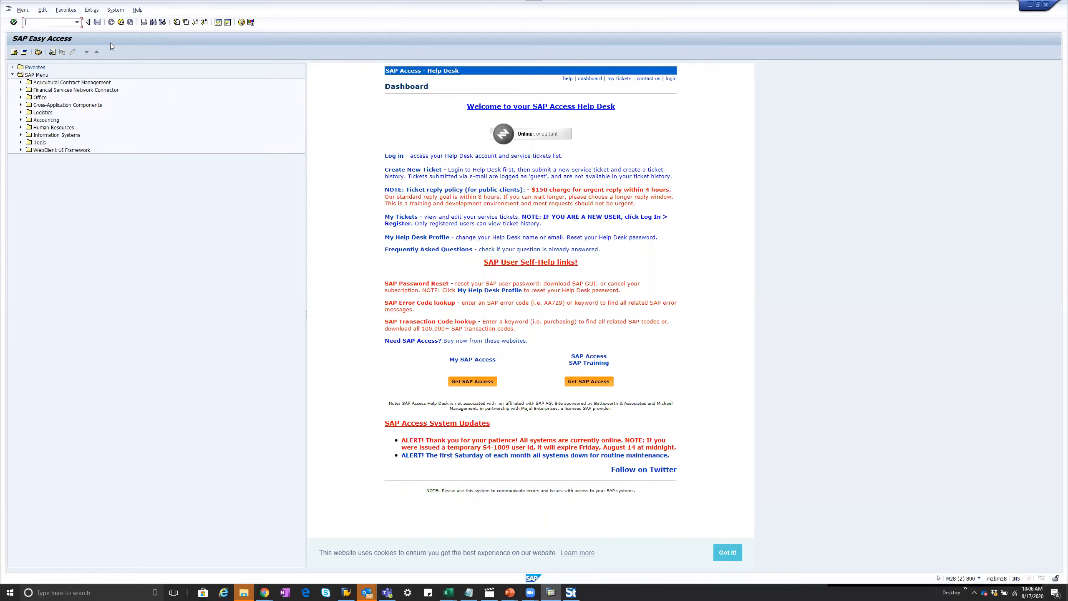
# Start transaction VK15 and keep condition type JS00 for the new condition records.
pyautogui.write('vk15')
pyautogui.press('Return')
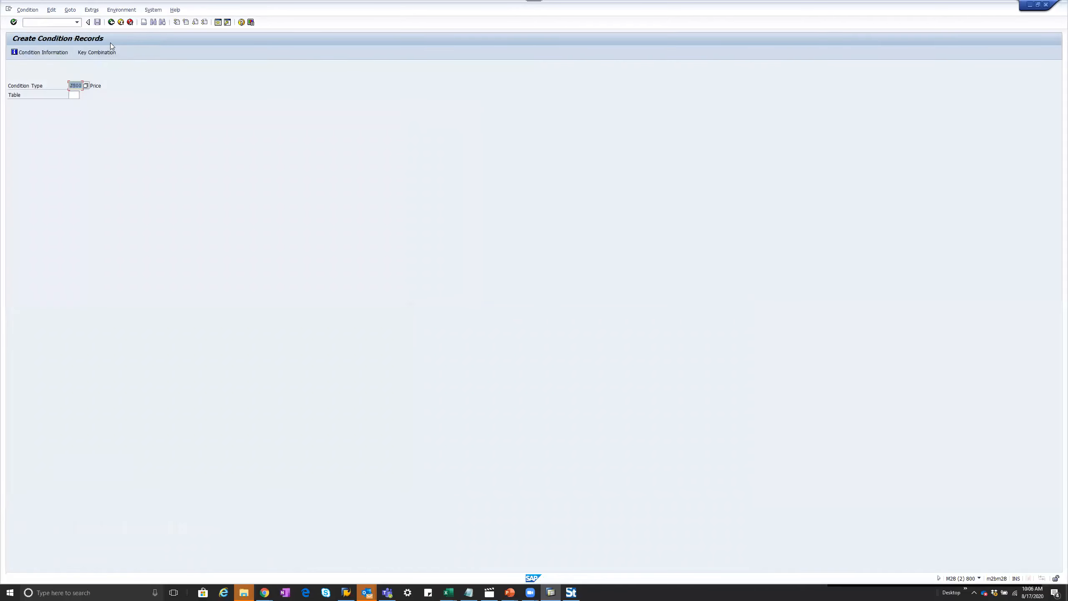
pyautogui.press('Return')
# Choose condition table 304, Material with release status, and open its fast entry screen.
pyautogui.click(83, 97)
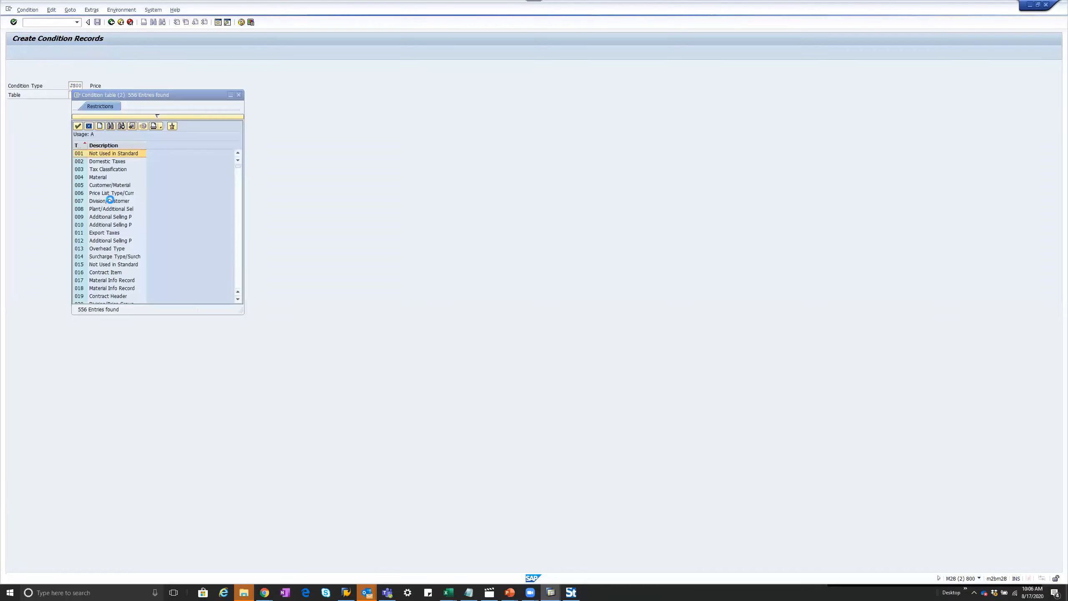
pyautogui.scroll(-8, 106, 204)
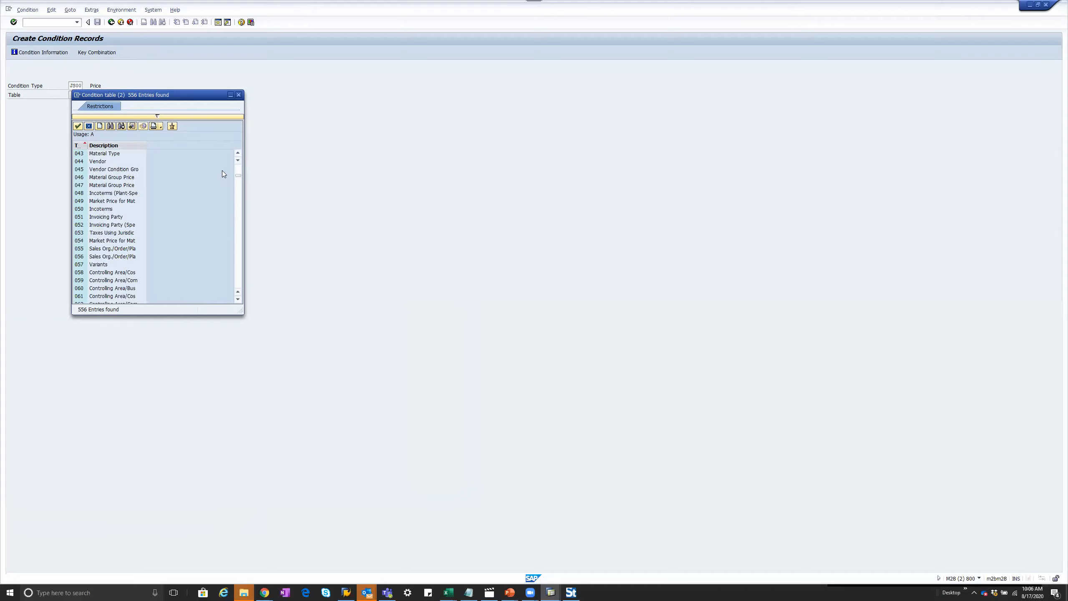
pyautogui.scroll(-16, 165, 223)
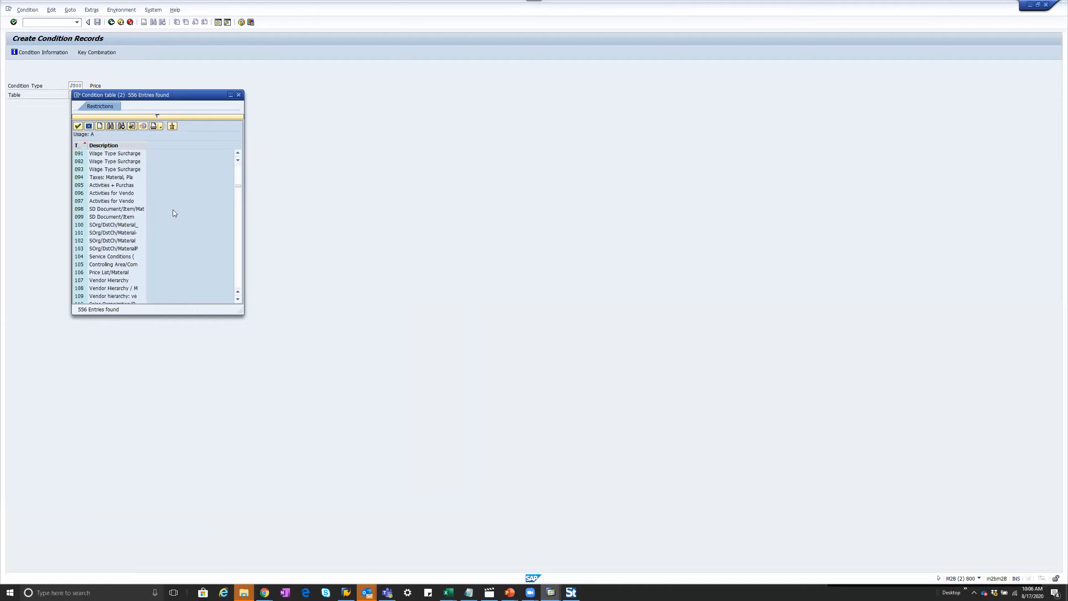
pyautogui.scroll(-20, 173, 211)
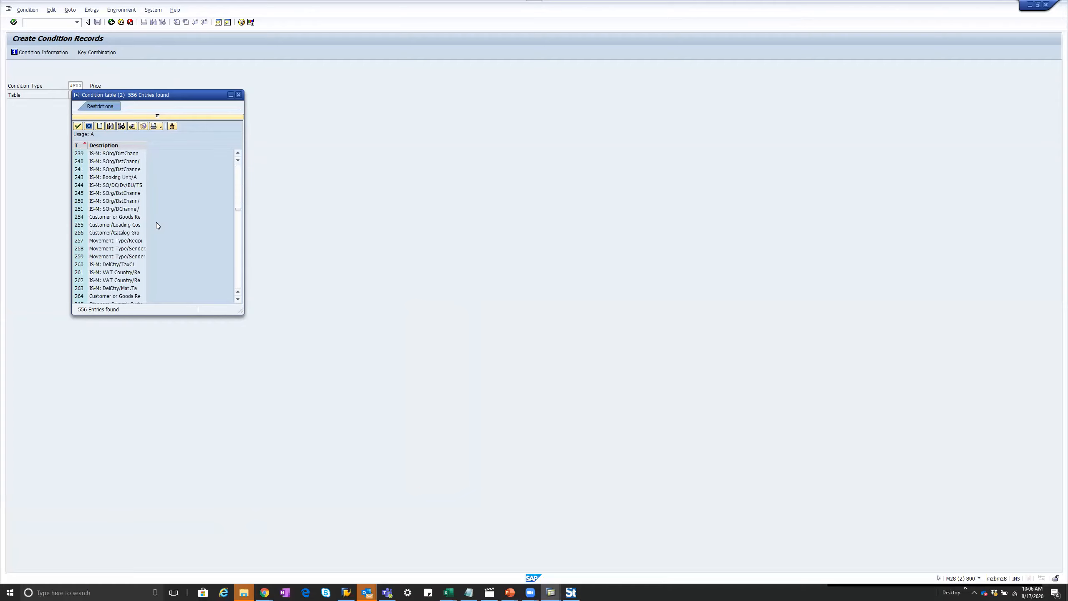
pyautogui.scroll(-14, 154, 222)
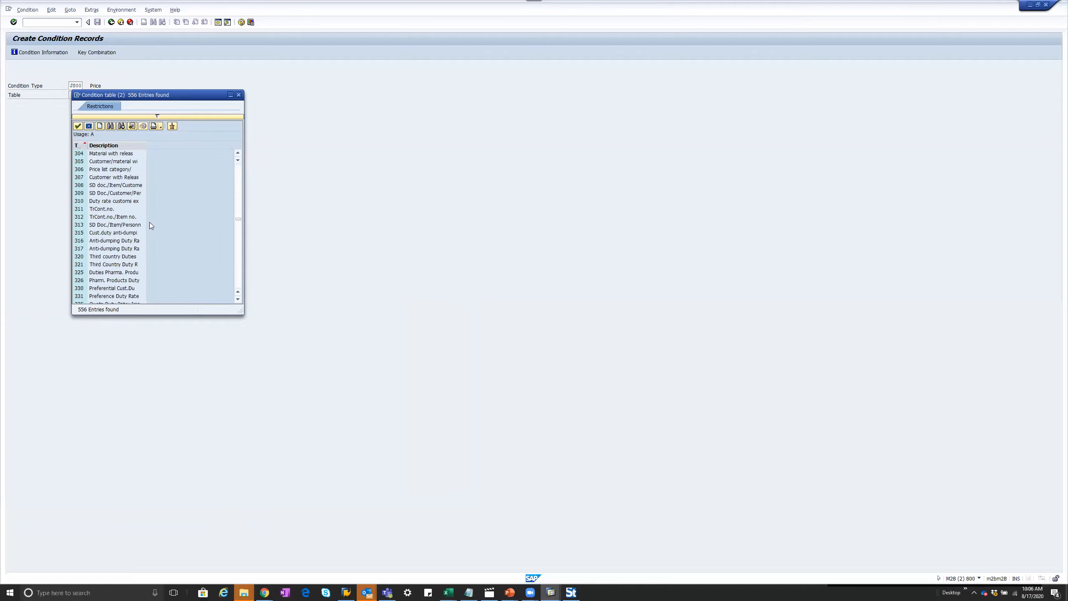
pyautogui.scroll(2, 150, 222)
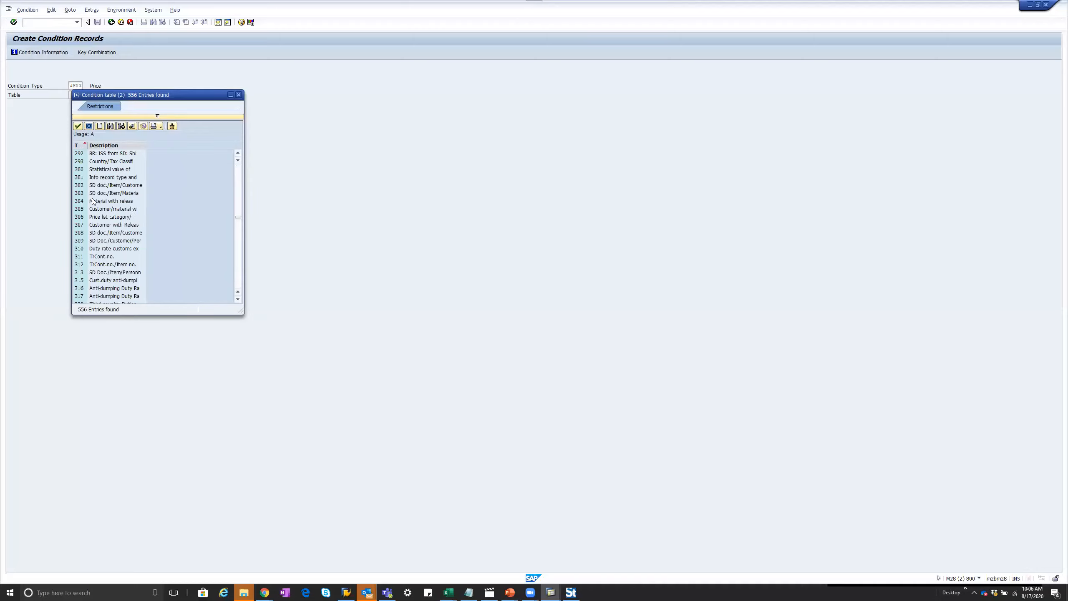
pyautogui.doubleClick(93, 202)
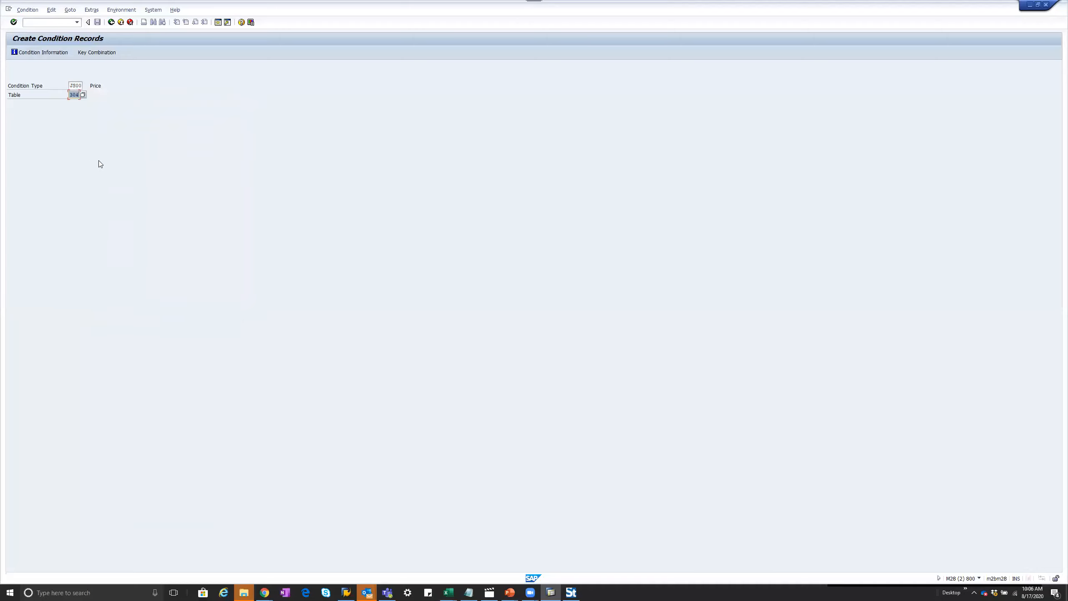
pyautogui.press('Return')
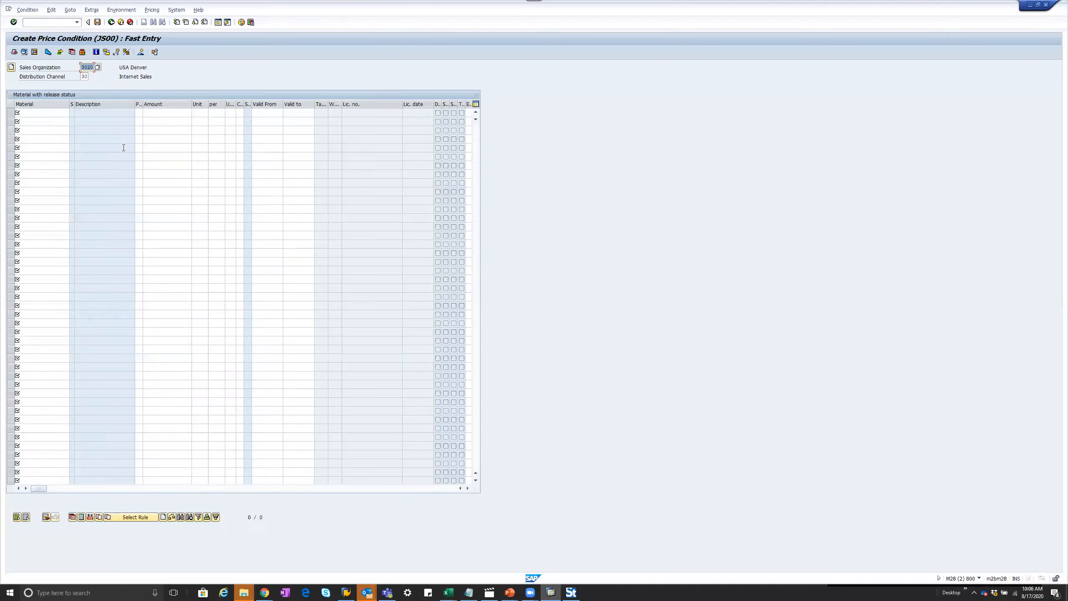
# Open the help for the Sales Organization field, examine its technical information including the screen number, and close the help windows.
pyautogui.rightClick(86, 68)
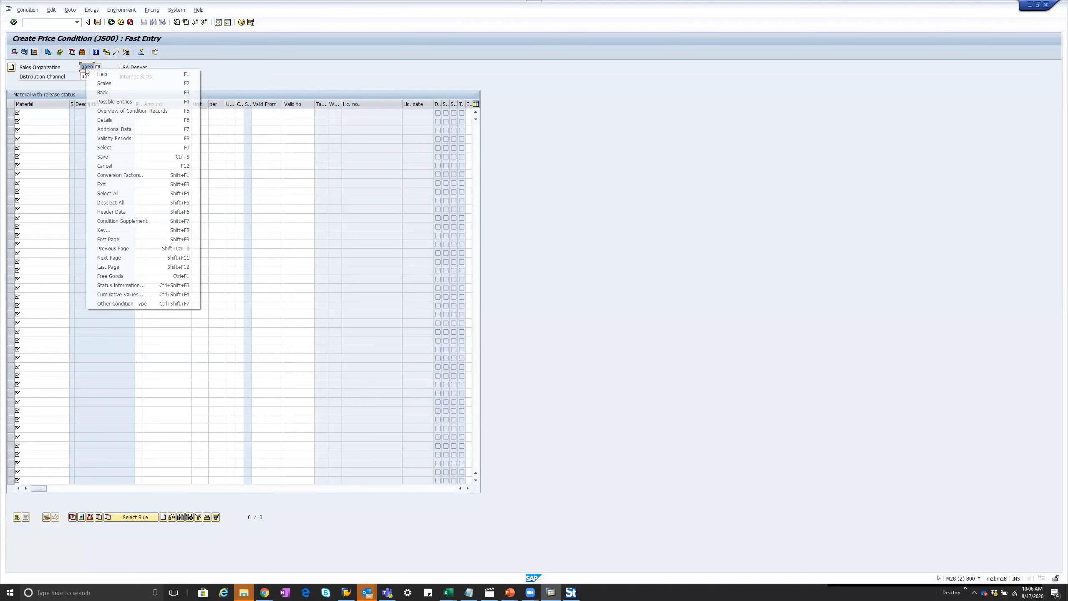
pyautogui.click(116, 75)
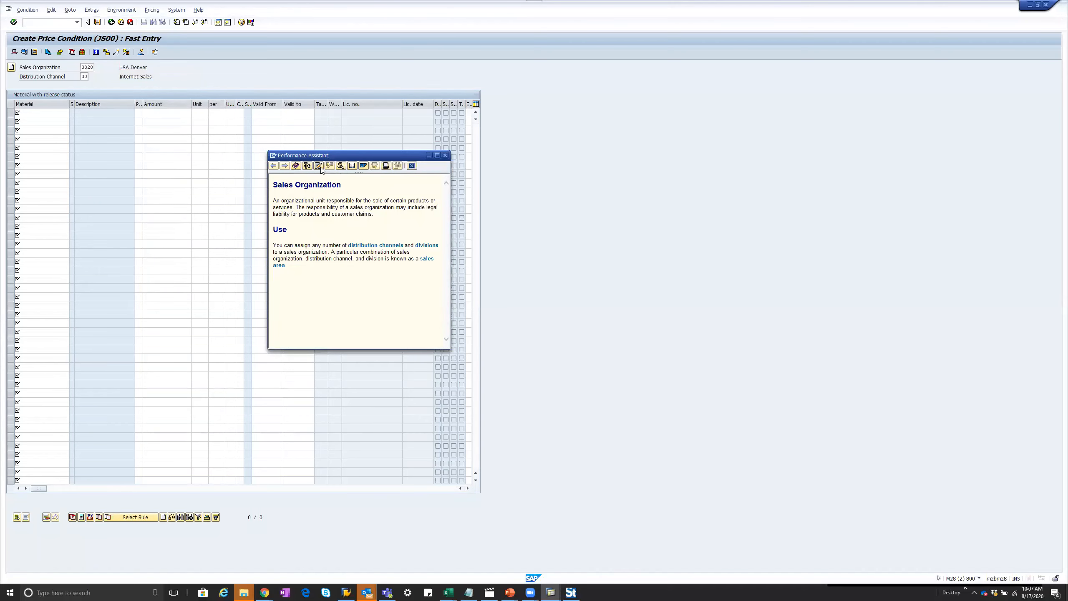
pyautogui.click(307, 166)
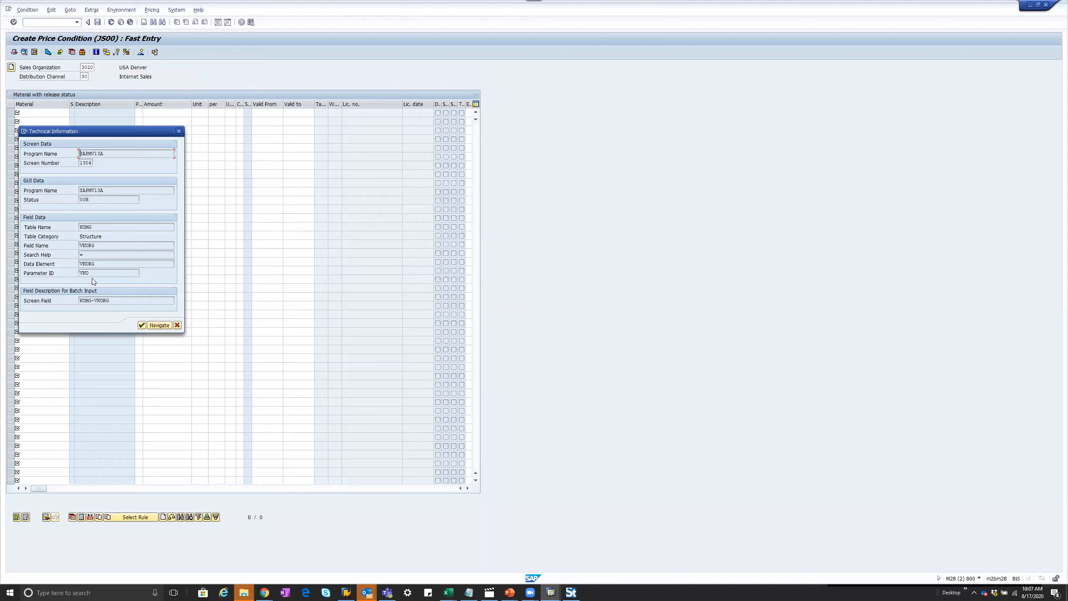
pyautogui.doubleClick(81, 163)
pyautogui.click(181, 131)
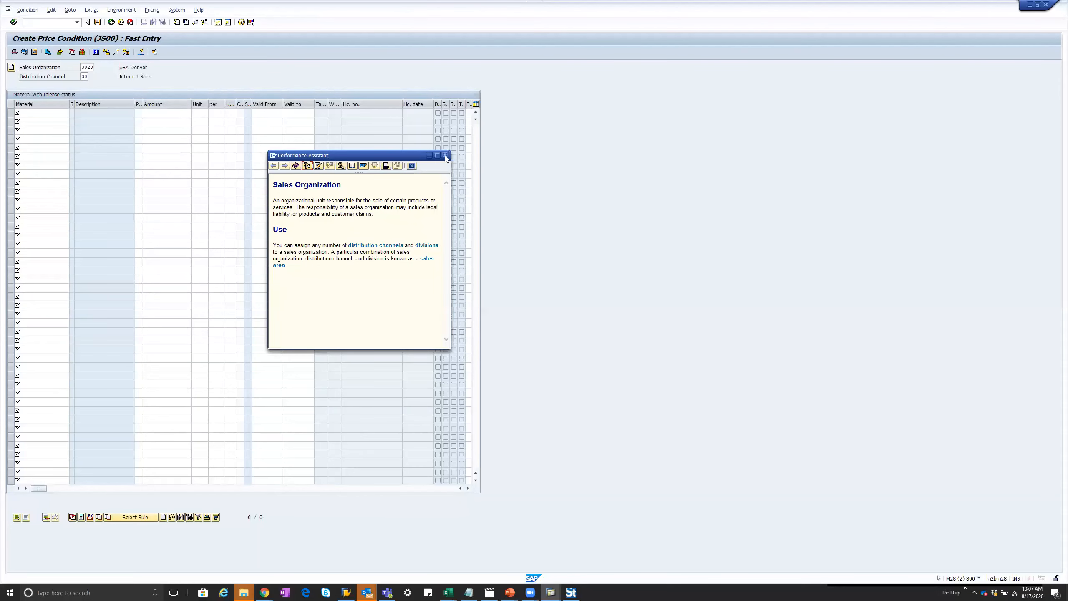
pyautogui.click(445, 155)
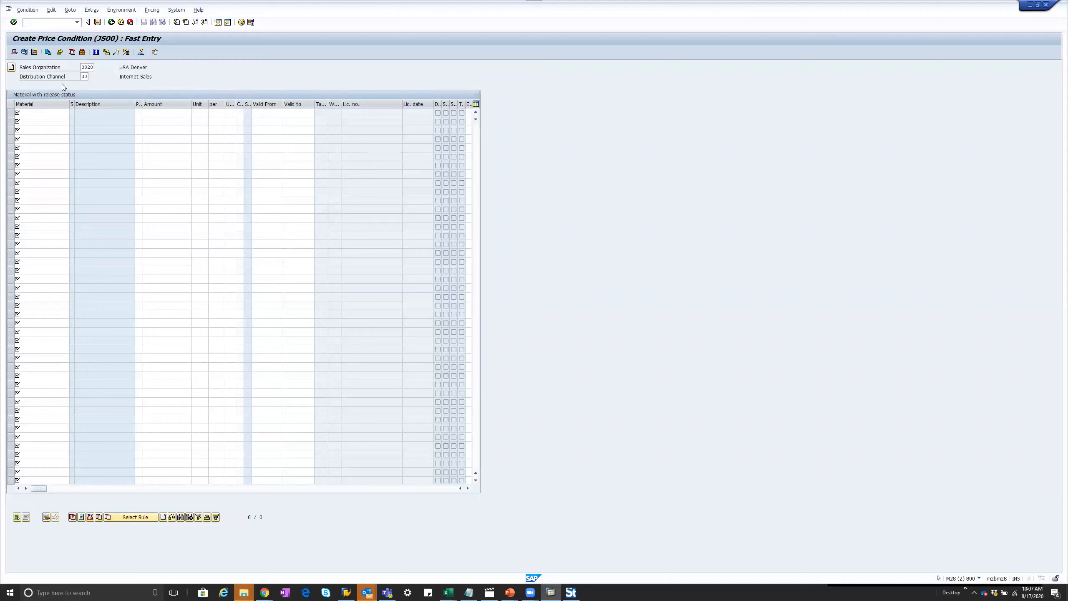
# Enter material HT-1000 in the first row with an amount of 10 USD.
pyautogui.click(41, 113)
pyautogui.write('HT')
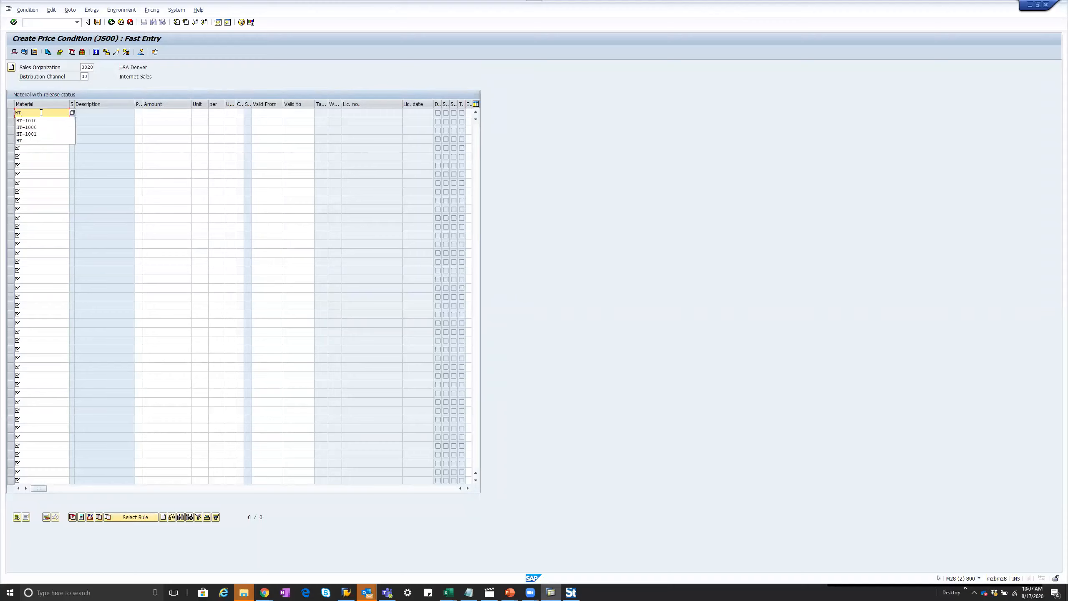
pyautogui.press('Down')
pyautogui.press('Down')
pyautogui.press('Tab')
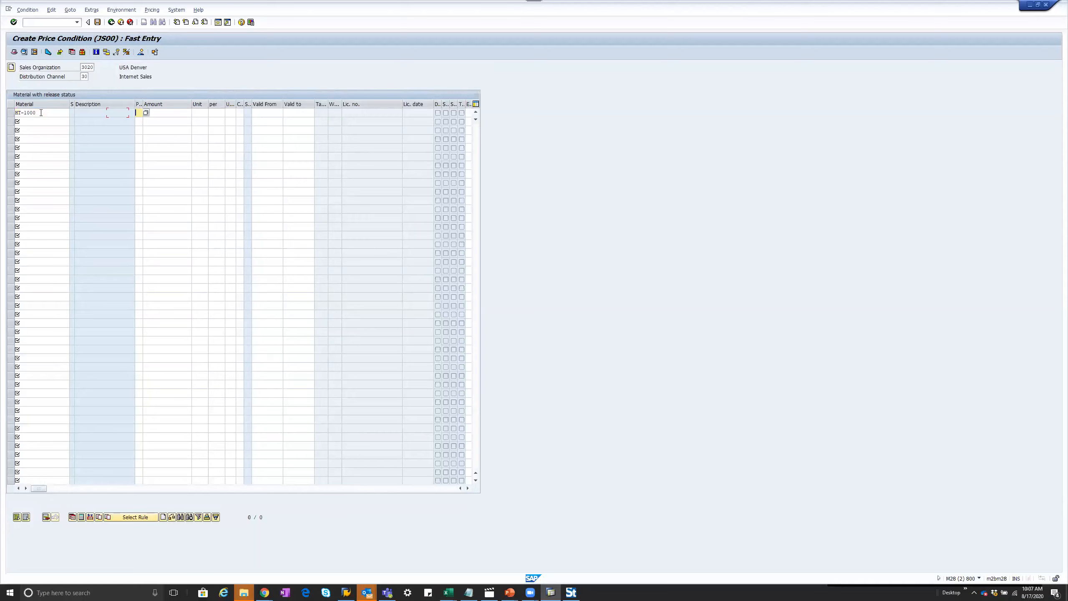
pyautogui.press('Tab')
pyautogui.press('Tab')
pyautogui.write('USD')
pyautogui.press('Return')
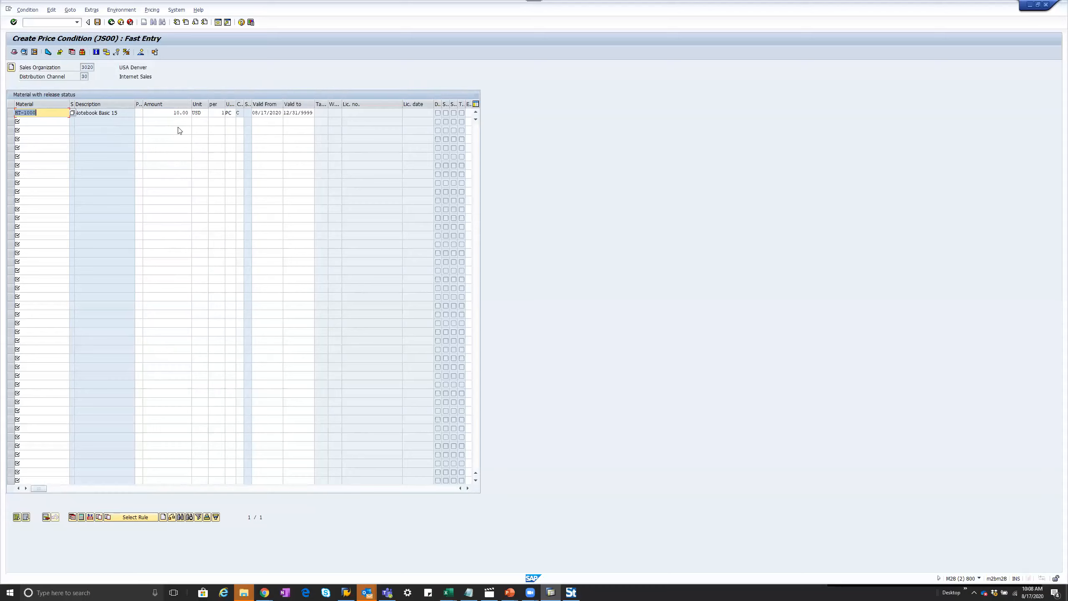
# Enter material HT-1010 in the second row with an amount of 5 USD, and page to new entry rows.
pyautogui.click(163, 518)
pyautogui.click(36, 122)
pyautogui.write('HT-100')
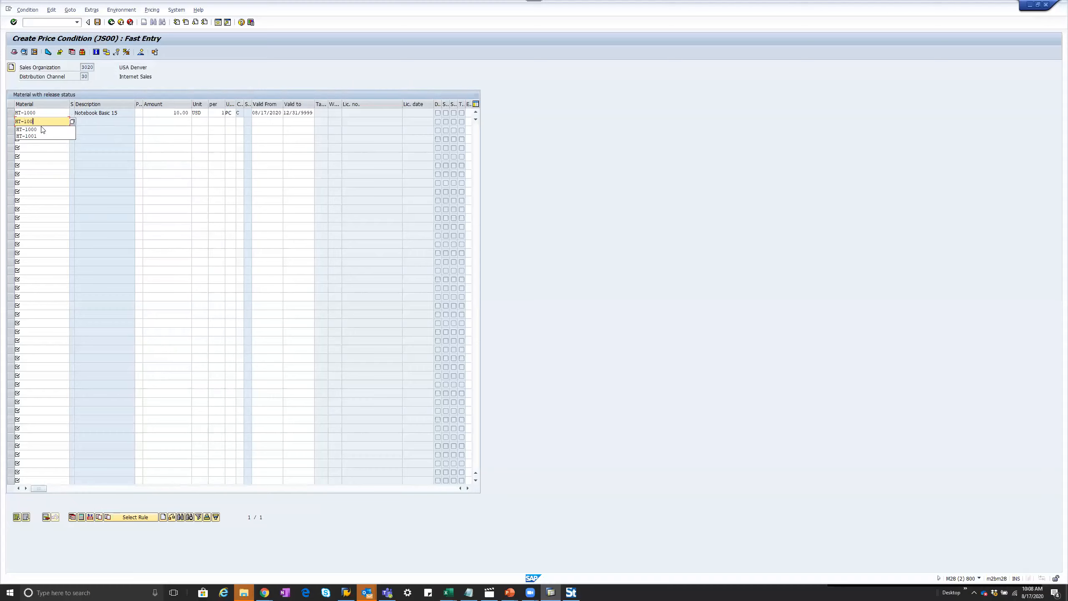
pyautogui.press('BackSpace')
pyautogui.write('1')
pyautogui.click(42, 130)
pyautogui.press('Tab')
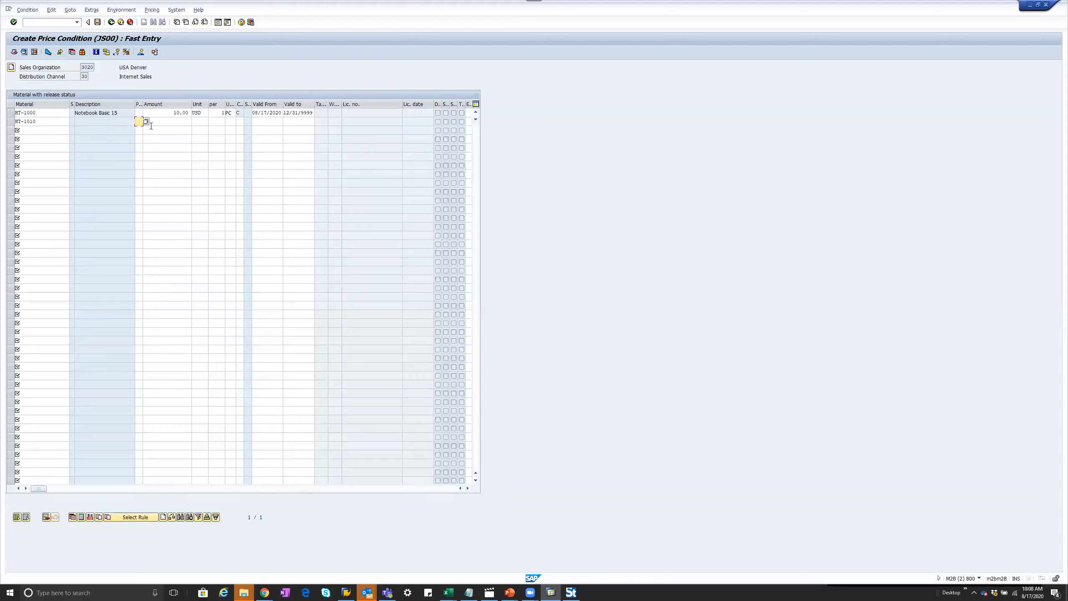
pyautogui.click(172, 121)
pyautogui.click(201, 120)
pyautogui.write('USD')
pyautogui.press('Return')
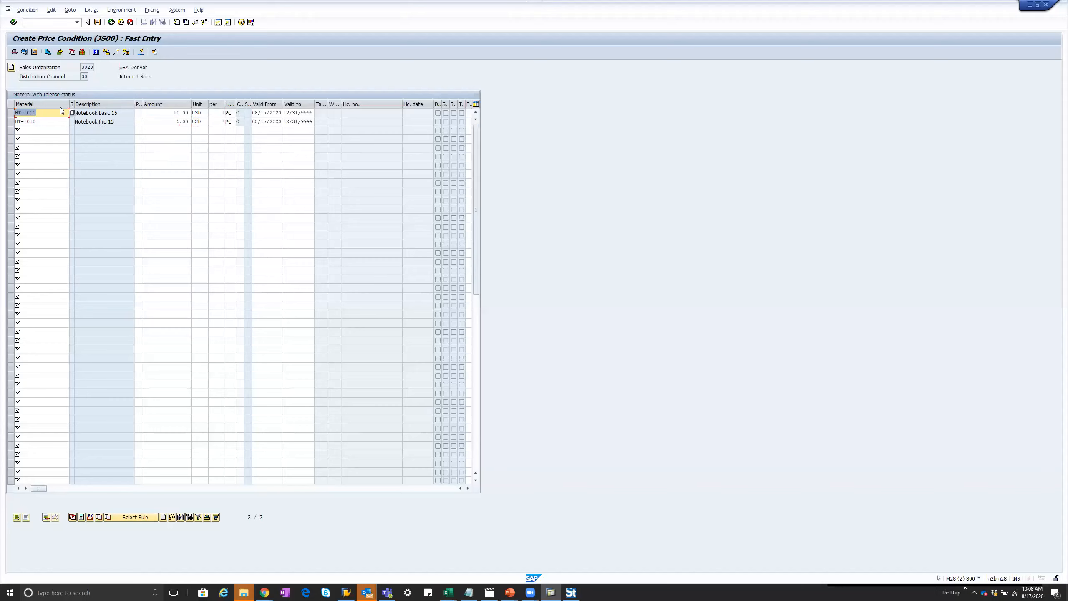
pyautogui.click(164, 516)
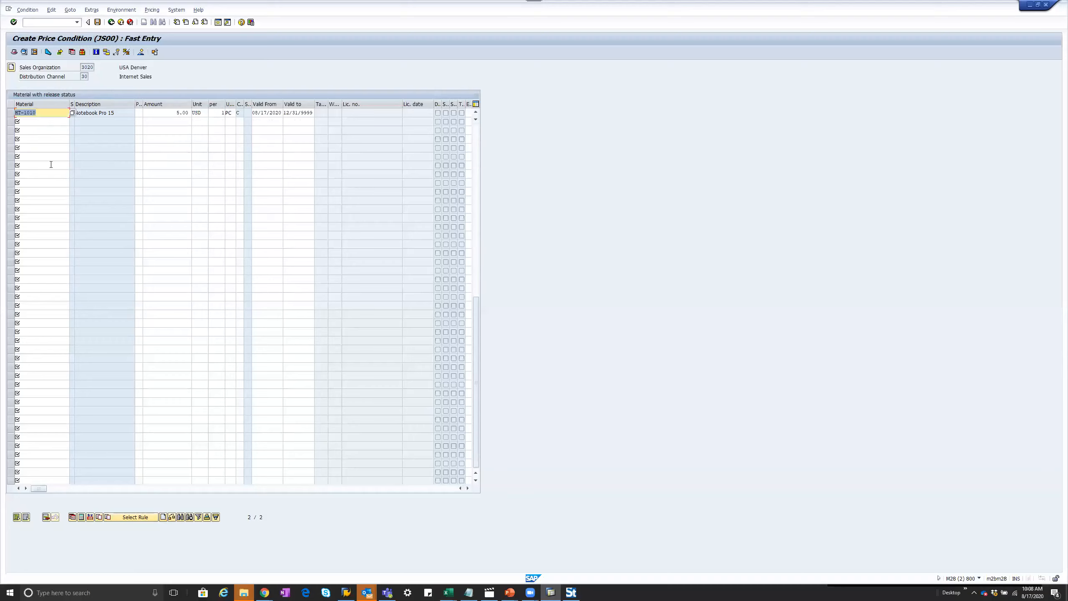
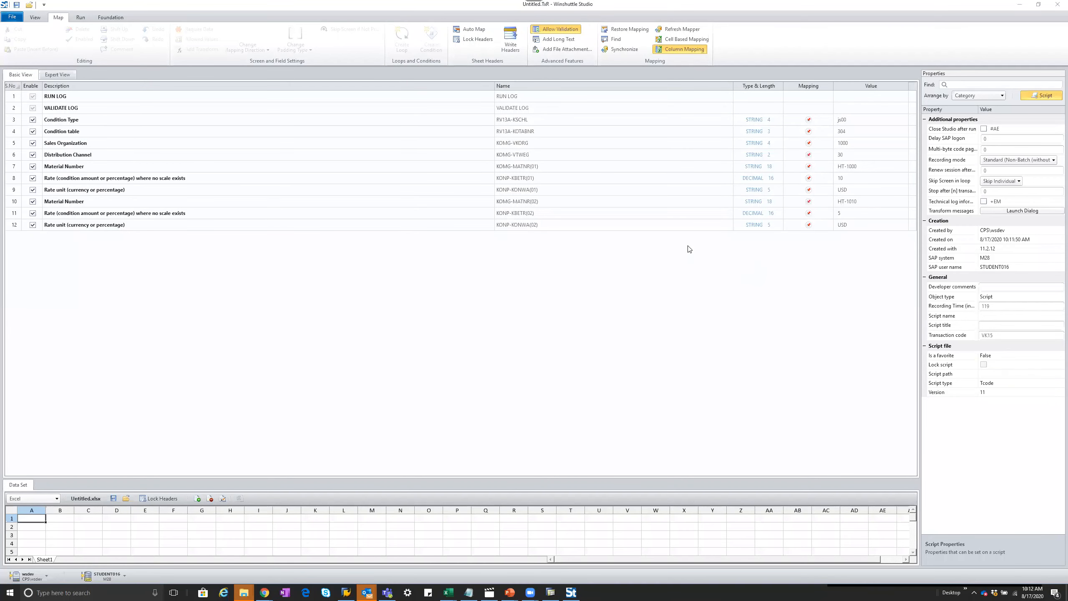
# In Winshuttle Studio, show the VK15 script in expert view and examine the recorded screens, OK codes and indexed material fields.
pyautogui.click(54, 74)
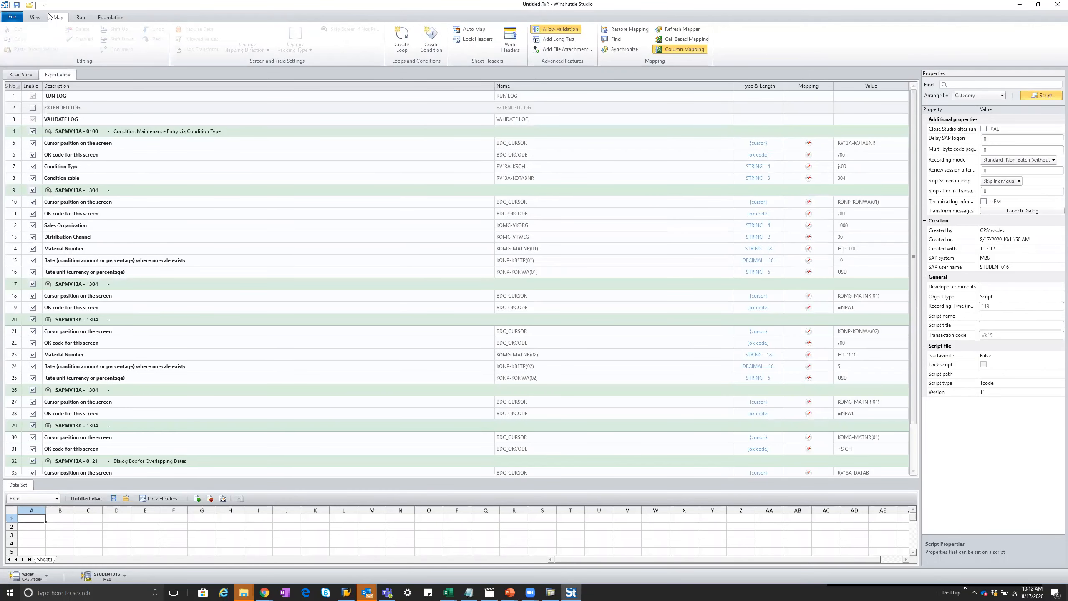
pyautogui.click(373, 153)
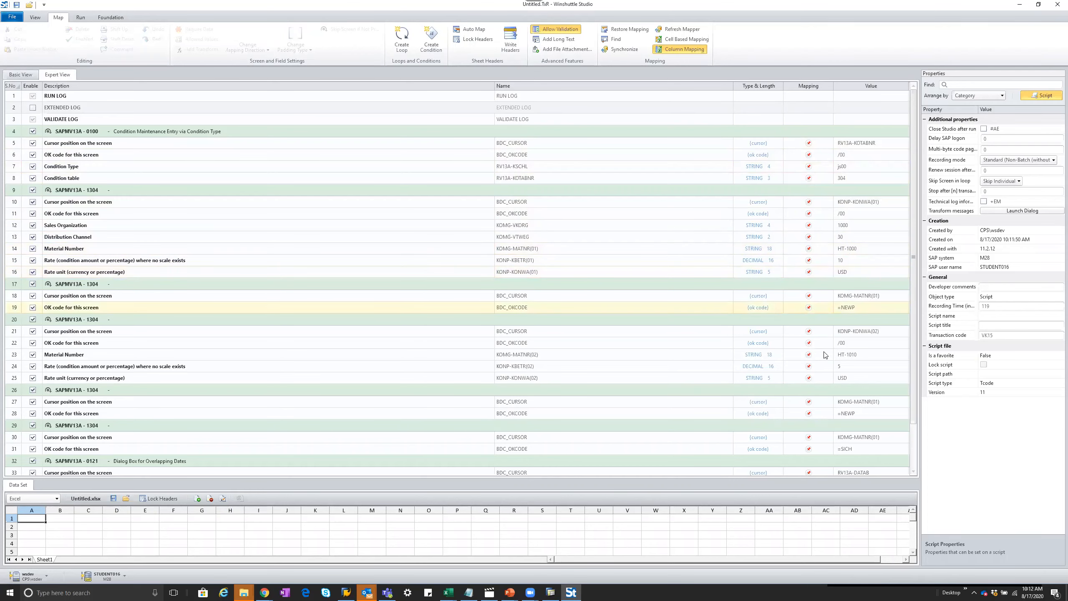
pyautogui.scroll(-2, 824, 355)
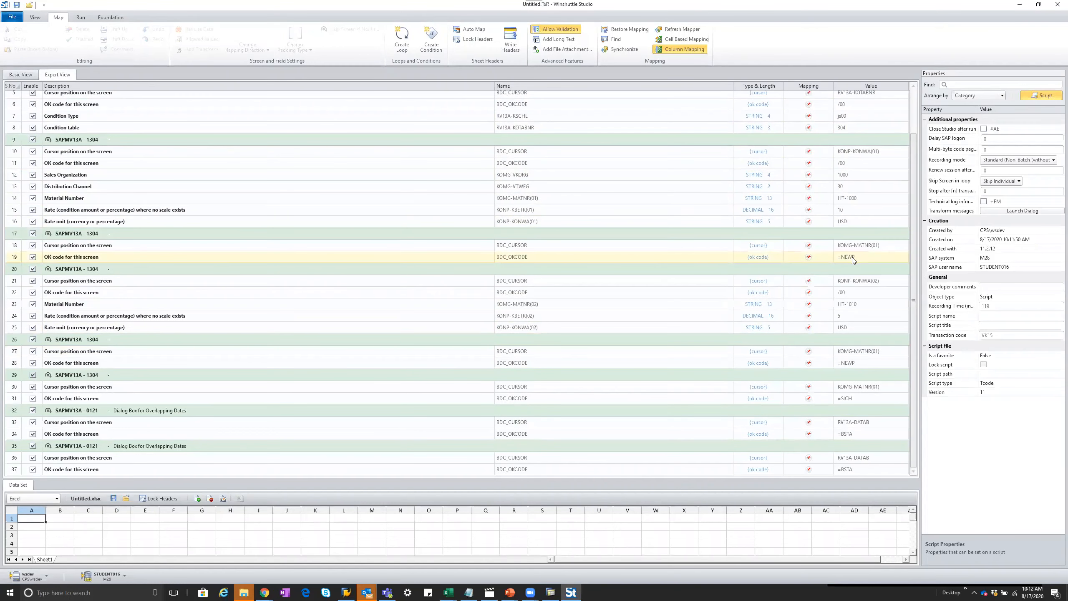
pyautogui.click(851, 293)
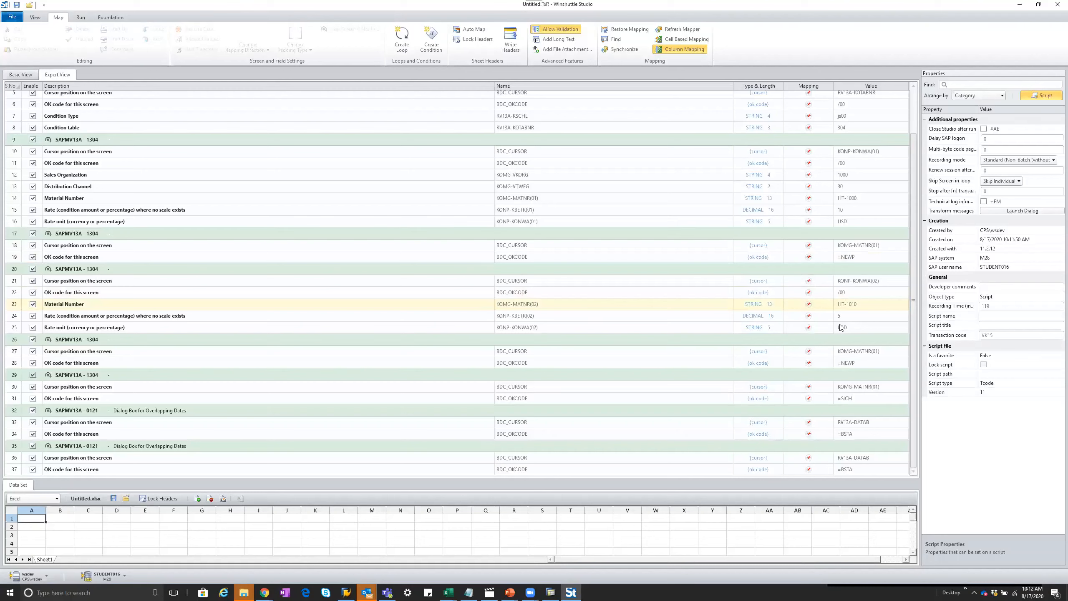
pyautogui.press('Down')
pyautogui.click(524, 306)
pyautogui.click(55, 271)
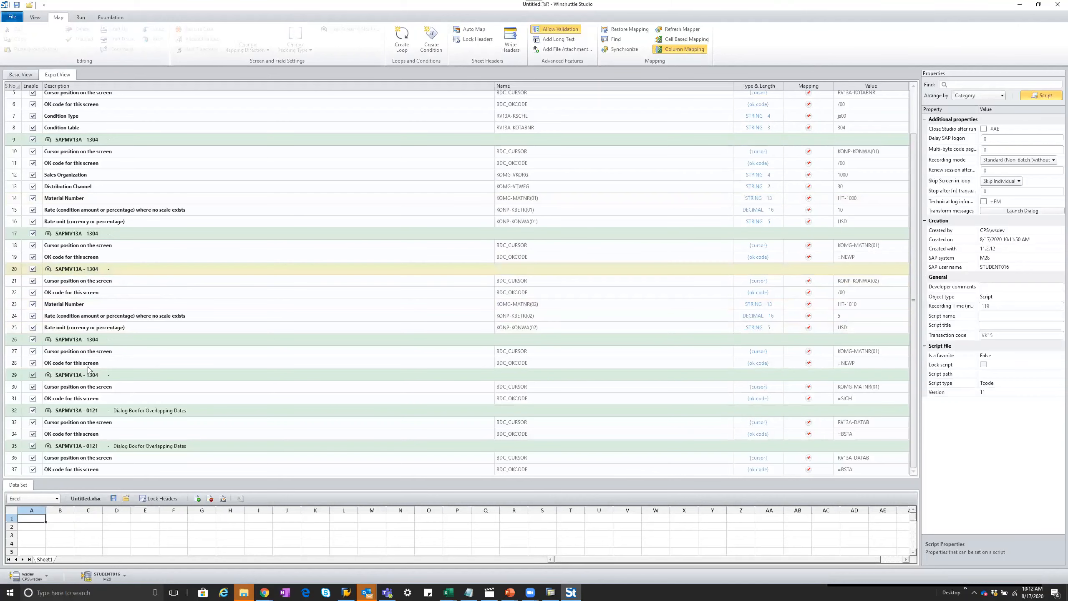
pyautogui.scroll(2, 115, 172)
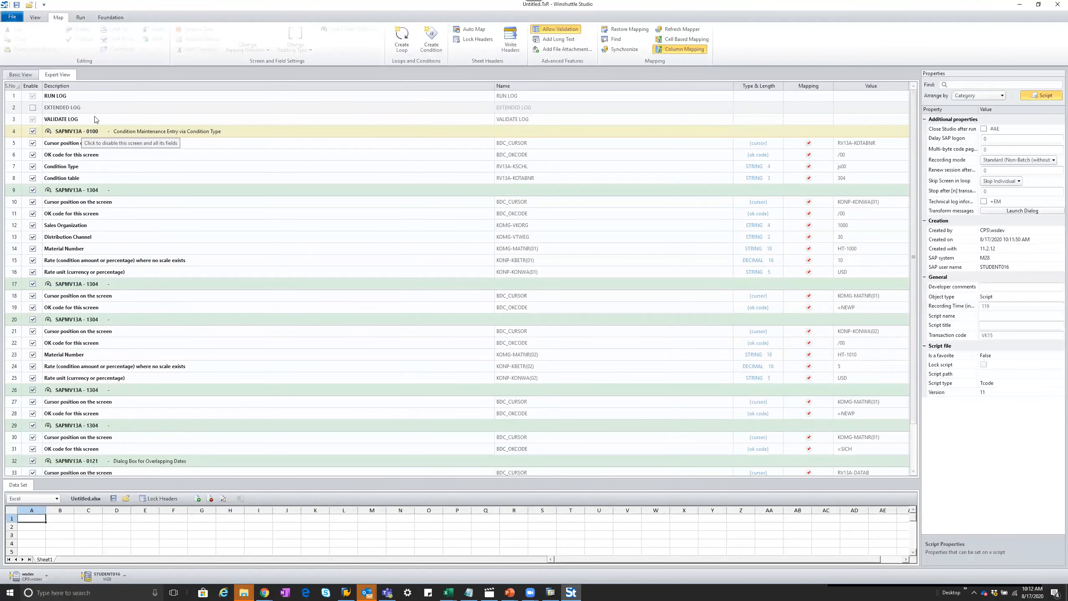
pyautogui.scroll(-2, 343, 264)
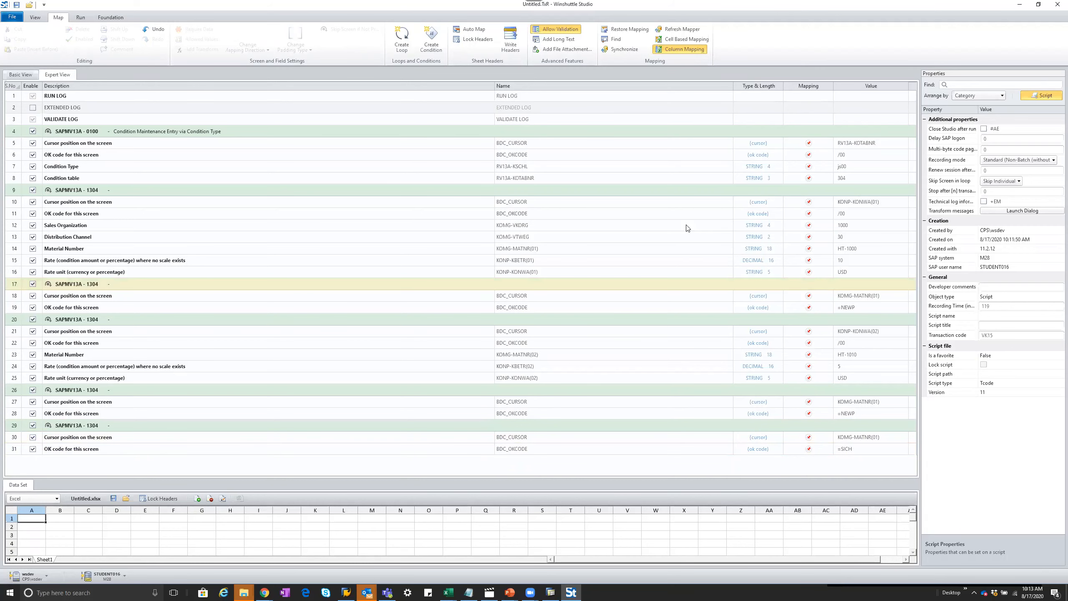
# Map the run log to column A and the Condition Type field to column B of the data sheet.
pyautogui.click(413, 101)
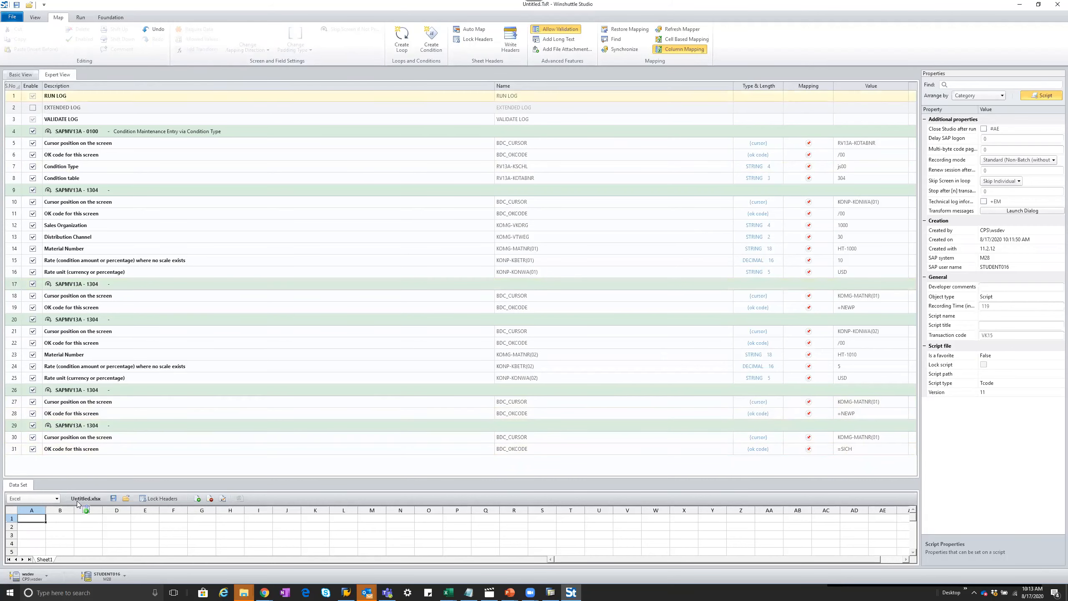
pyautogui.moveTo(76, 501); pyautogui.dragTo(33, 521)
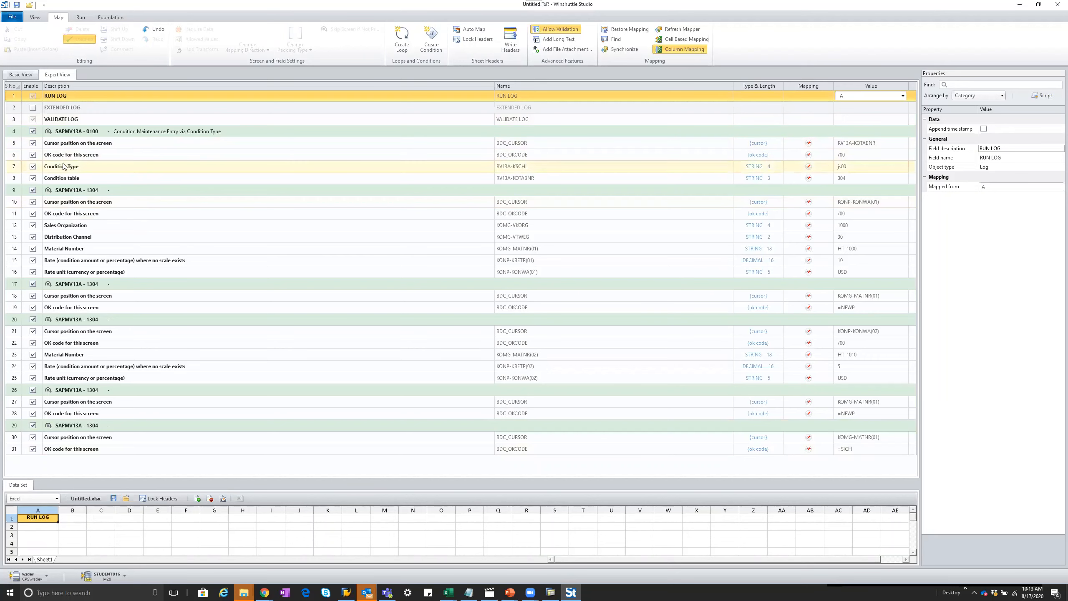
pyautogui.moveTo(65, 168); pyautogui.dragTo(73, 520)
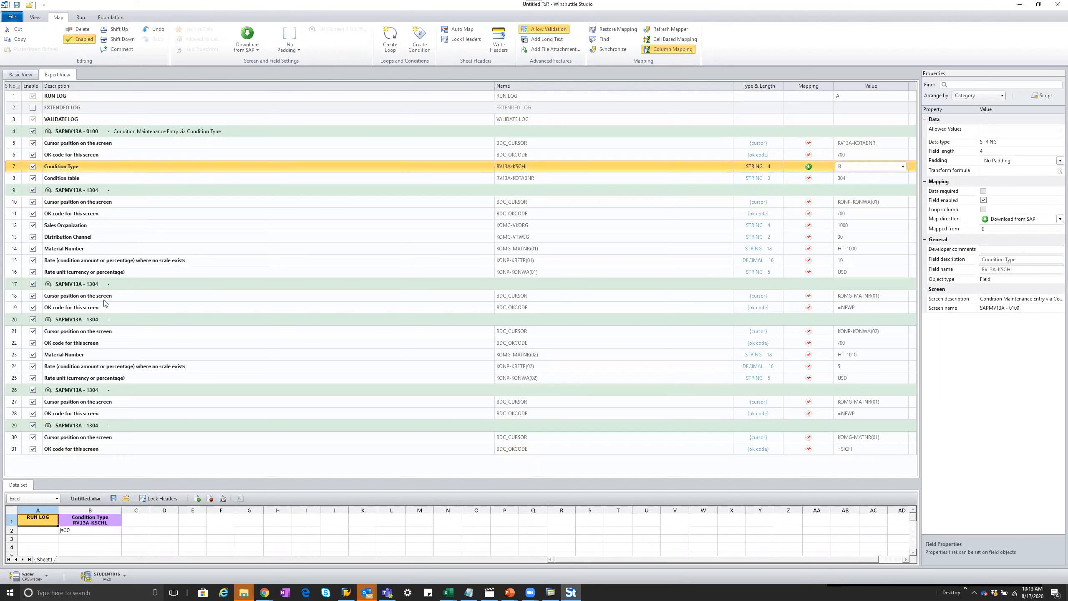
# Map Condition table to column C, Sales Organization to column D and Distribution Channel to column E.
pyautogui.moveTo(77, 182); pyautogui.dragTo(137, 521)
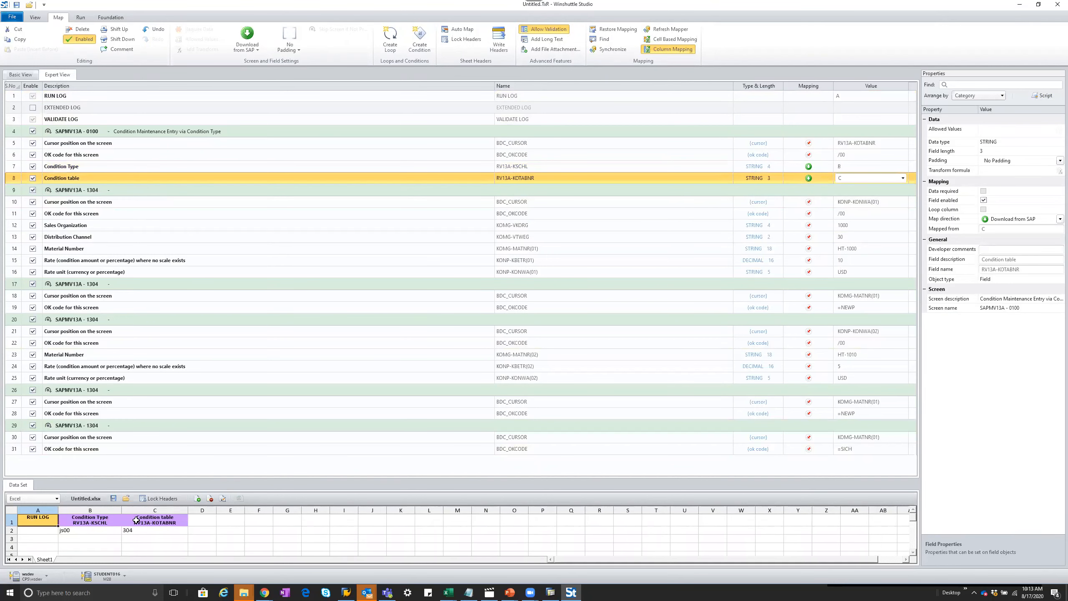
pyautogui.moveTo(83, 225); pyautogui.dragTo(203, 516)
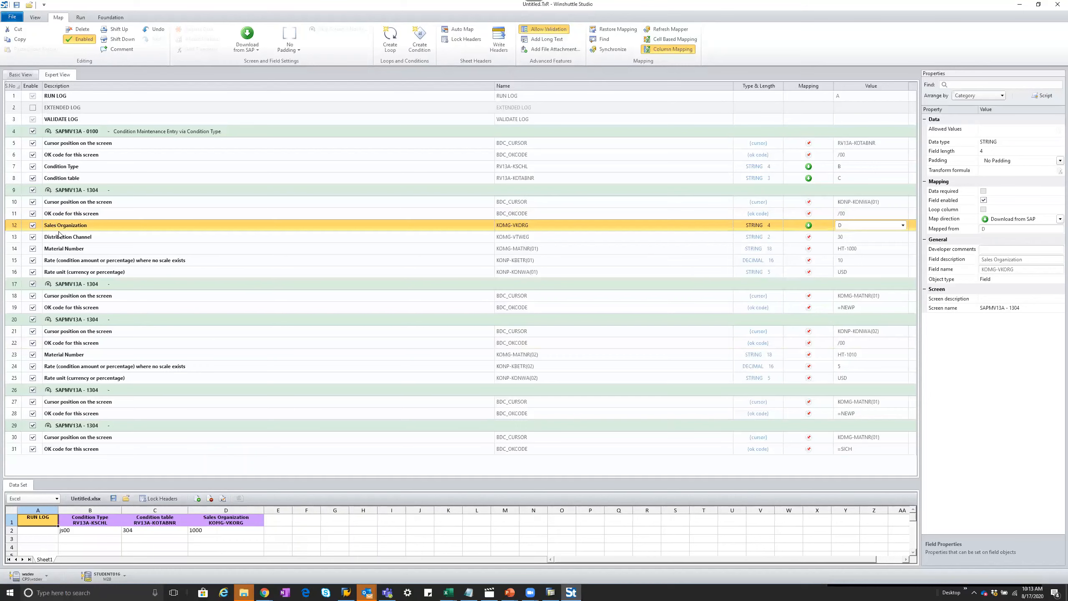
pyautogui.moveTo(63, 239); pyautogui.dragTo(280, 523)
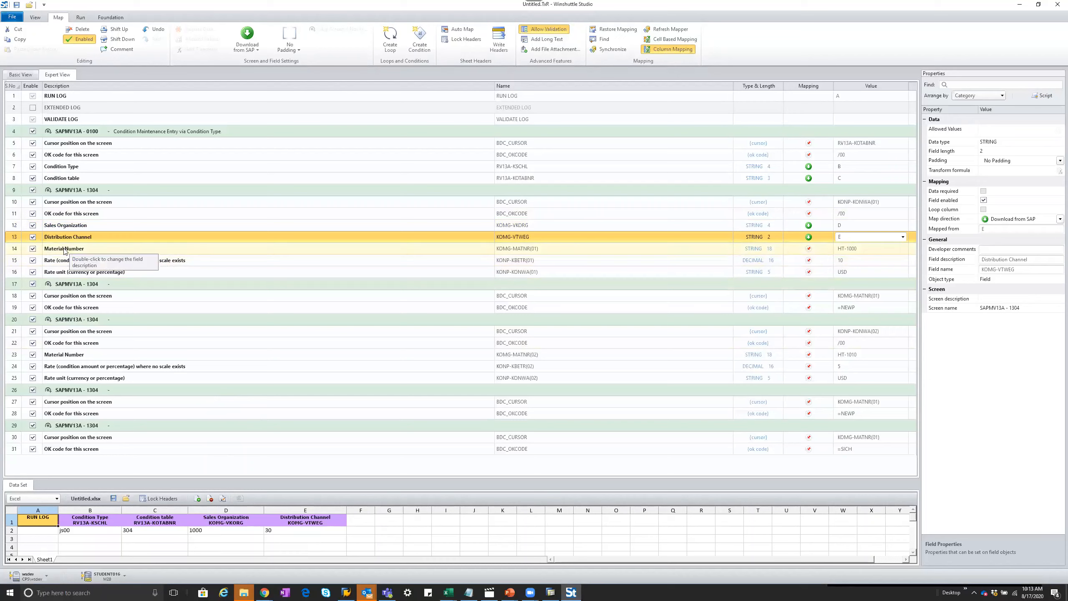
# Leaving column F empty, map the first item's Material Number to column G, its Rate to H and its Rate unit to I.
pyautogui.moveTo(64, 251); pyautogui.dragTo(391, 522)
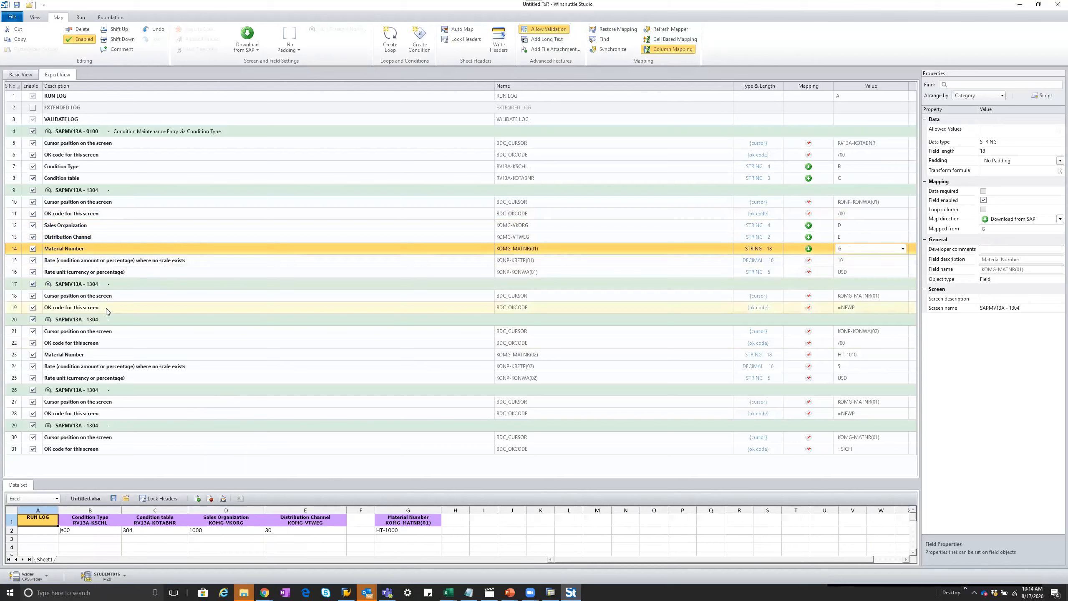
pyautogui.moveTo(83, 261); pyautogui.dragTo(440, 482)
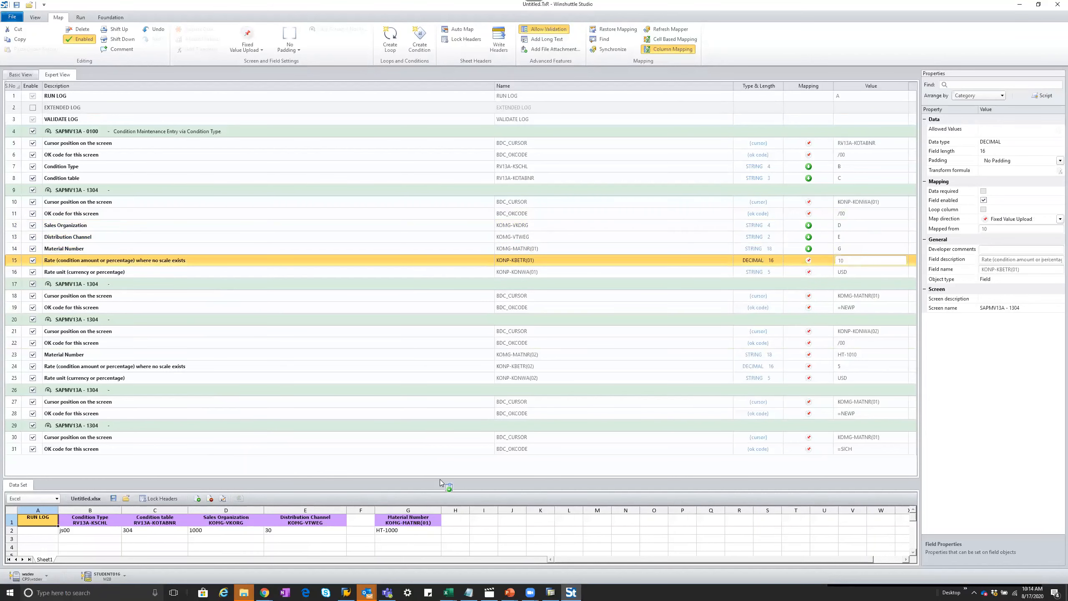
pyautogui.moveTo(454, 518); pyautogui.dragTo(456, 520)
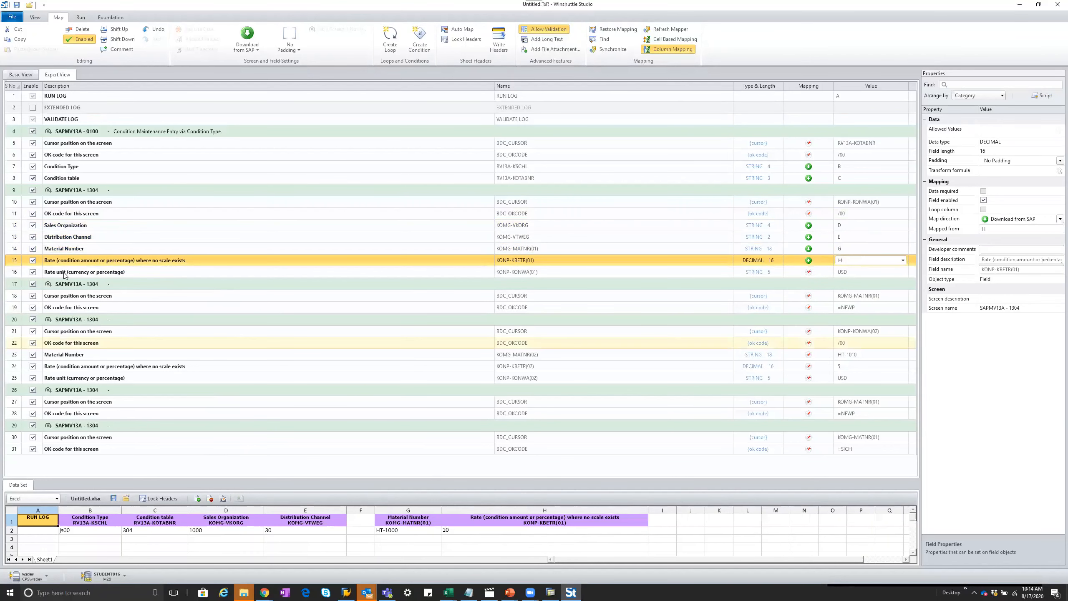
pyautogui.moveTo(63, 274); pyautogui.dragTo(660, 520)
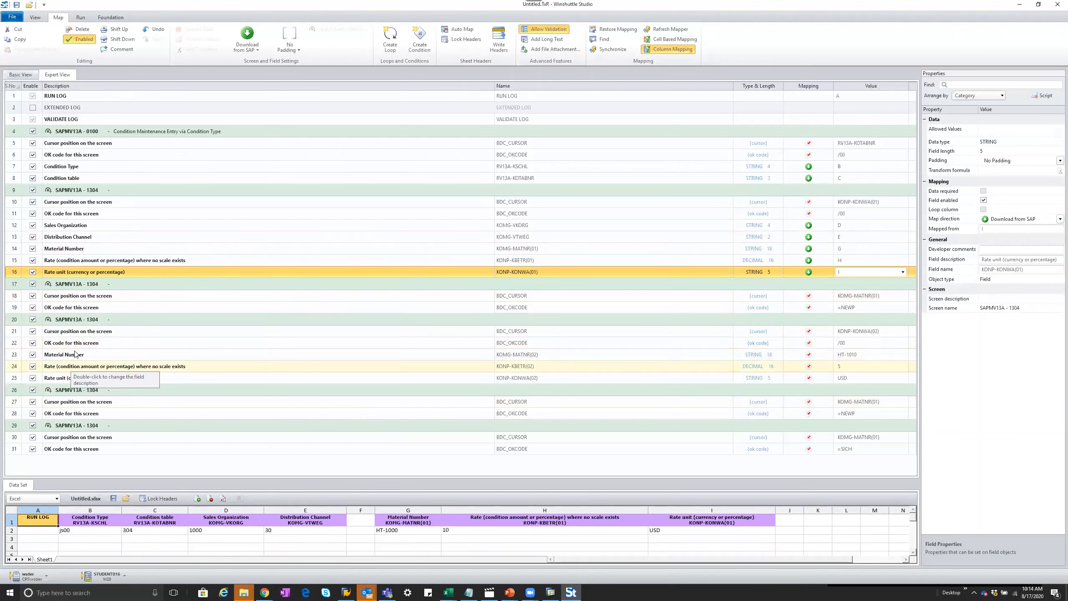
# Map the second item's Material Number, Rate and Rate unit to the same columns G, H and I, and review the mapped columns.
pyautogui.moveTo(69, 357); pyautogui.dragTo(395, 534)
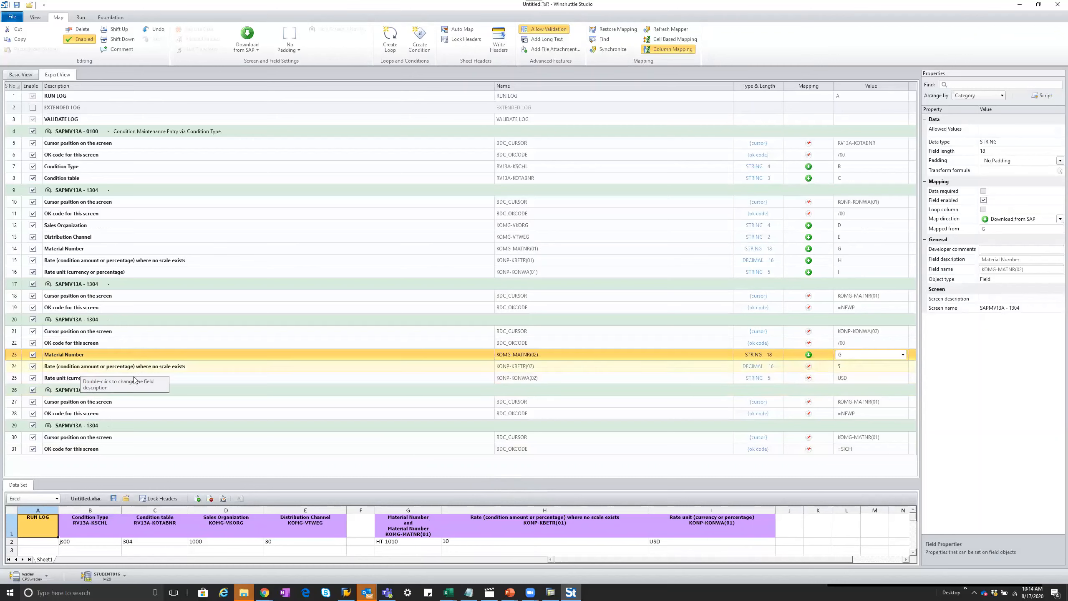
pyautogui.moveTo(82, 370); pyautogui.dragTo(459, 551)
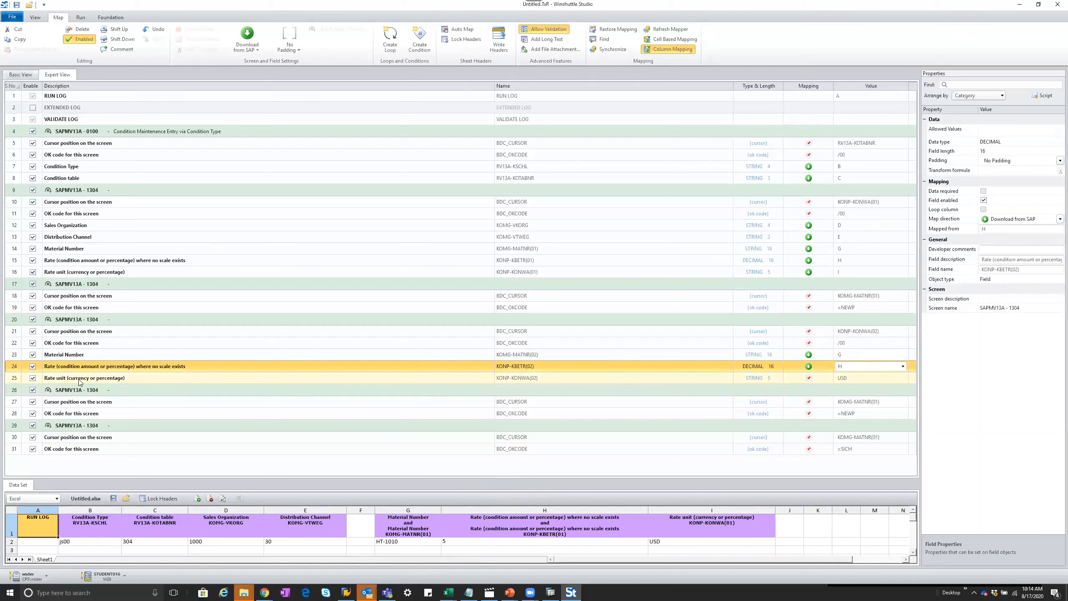
pyautogui.moveTo(80, 381); pyautogui.dragTo(657, 548)
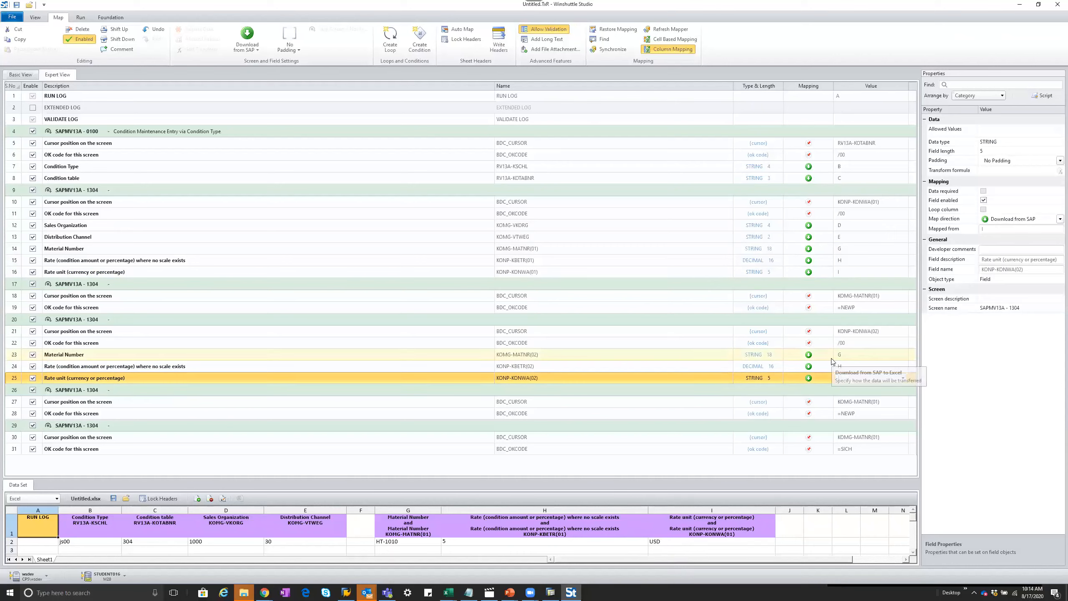
pyautogui.click(870, 381)
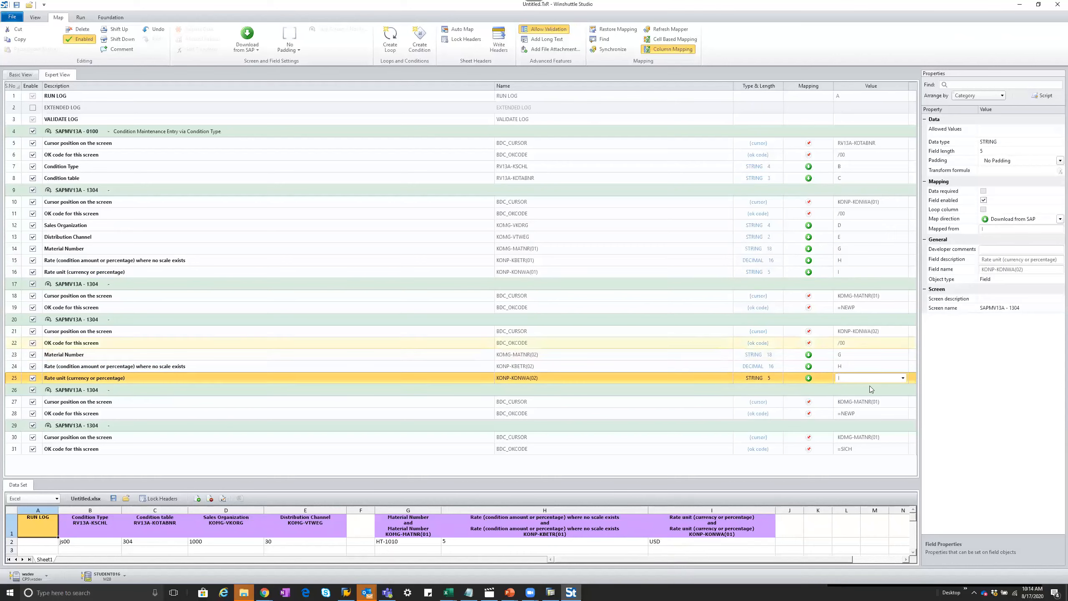
pyautogui.click(886, 355)
pyautogui.click(904, 355)
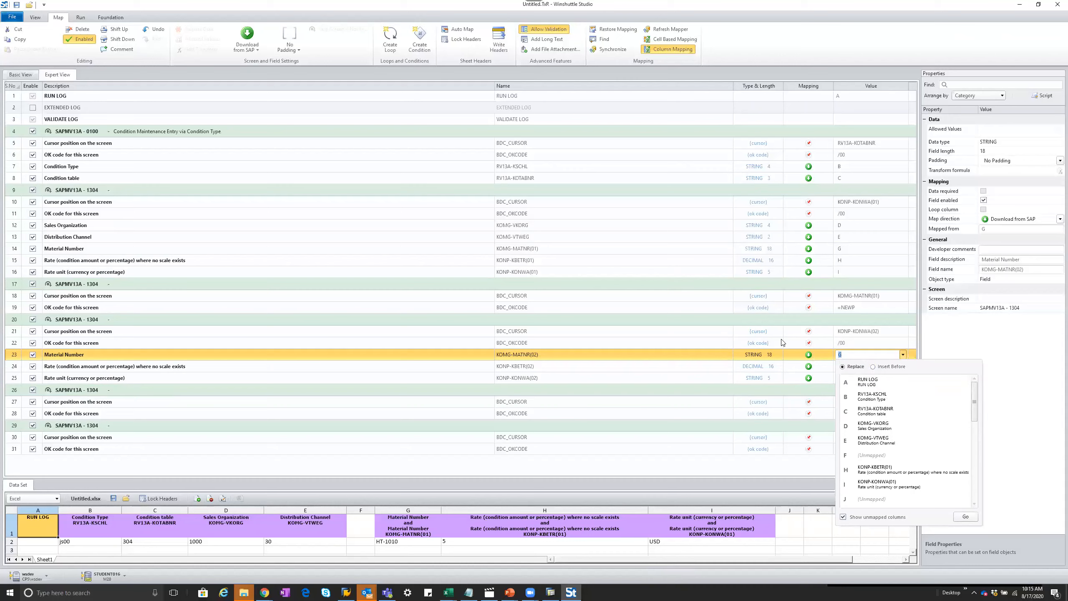
pyautogui.click(796, 525)
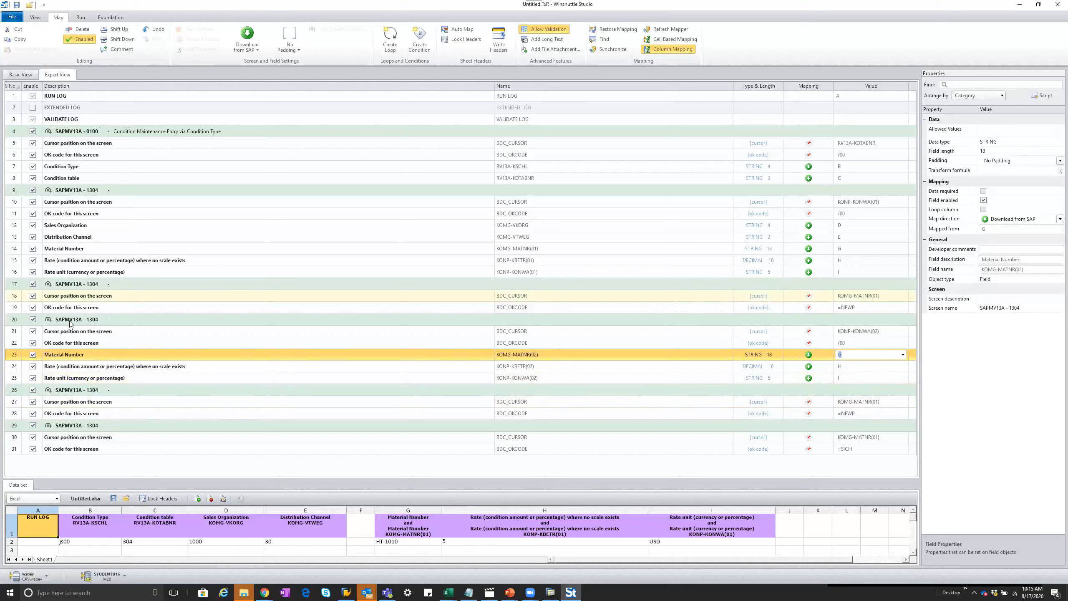
# Create a single sheet loop over script rows 17 through 25 with loop identifier column F, header text H and line item text D.
pyautogui.click(40, 325)
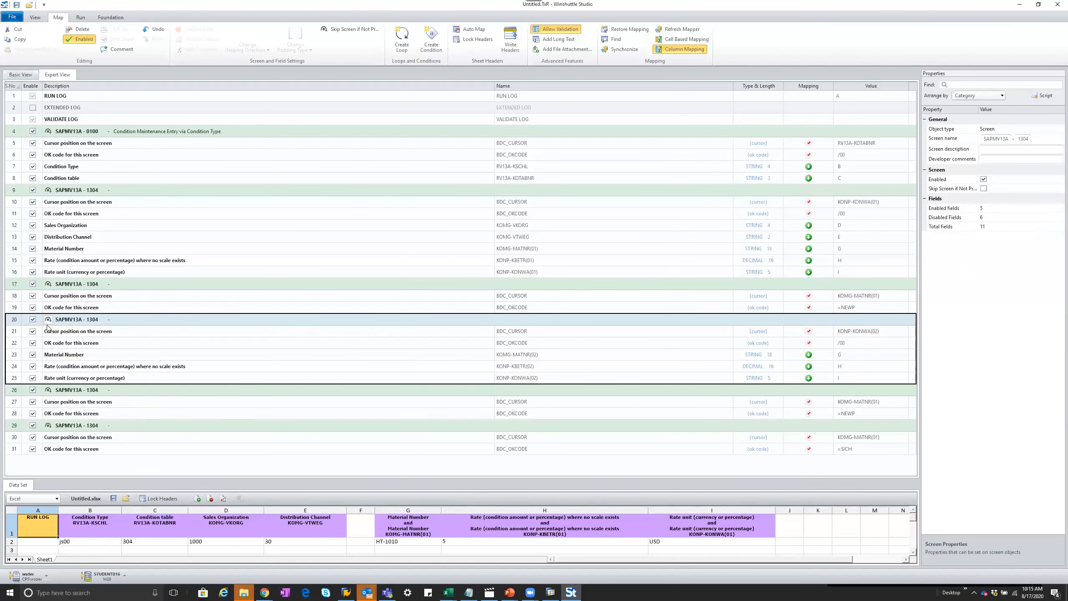
pyautogui.click(15, 285)
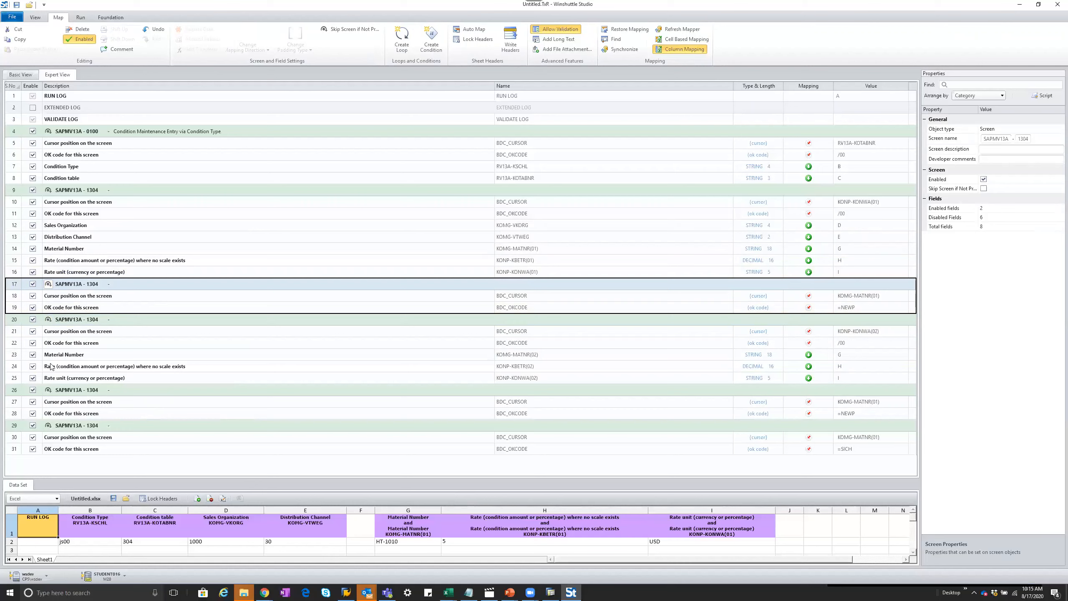
pyautogui.keyDown('shift'); pyautogui.click(15, 379); pyautogui.keyUp('shift')
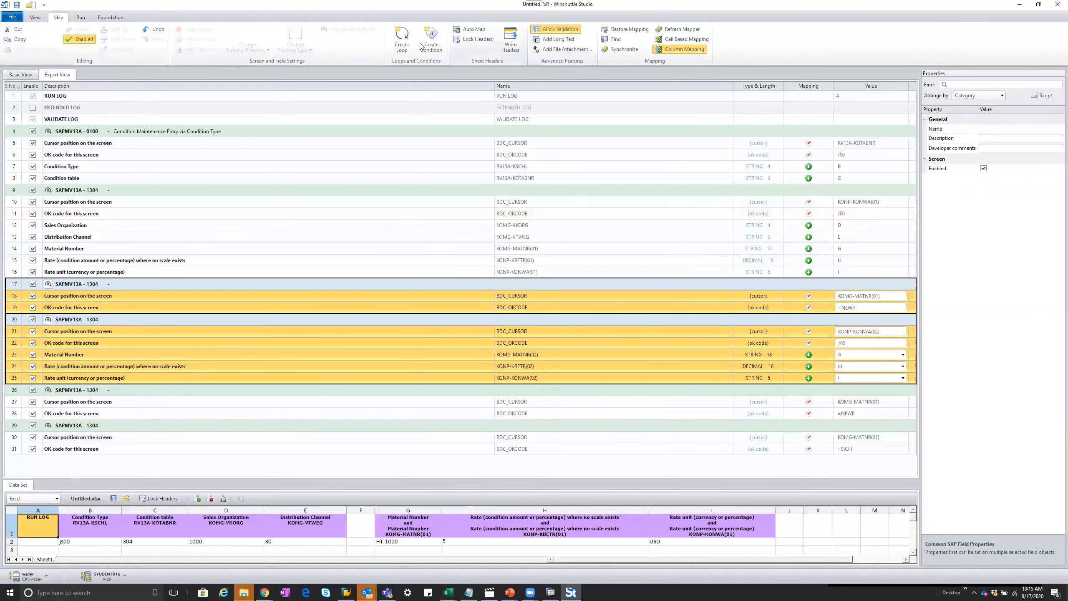
pyautogui.click(400, 39)
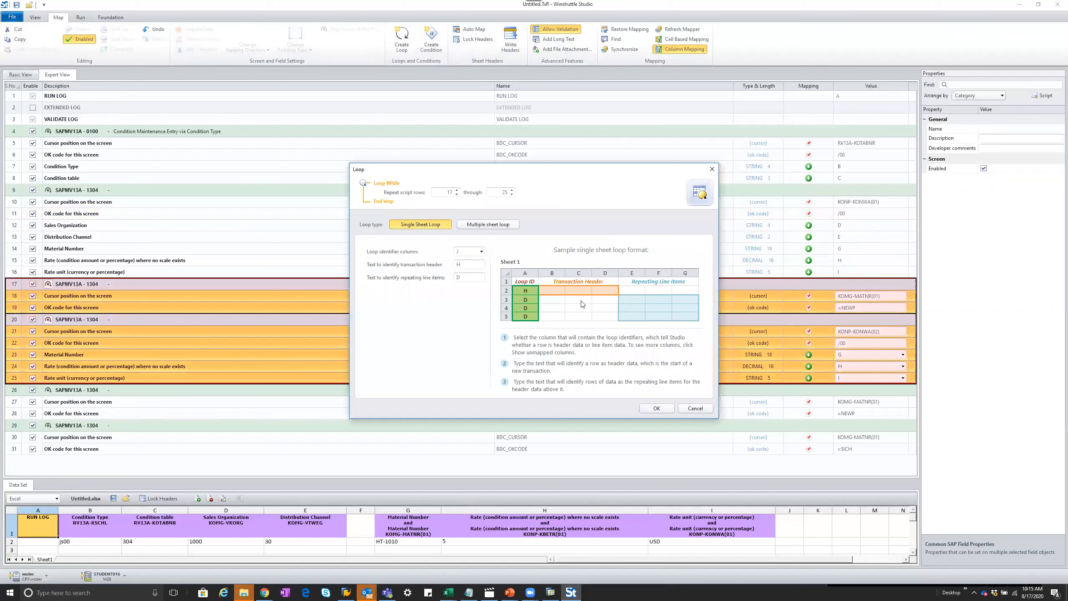
pyautogui.click(482, 251)
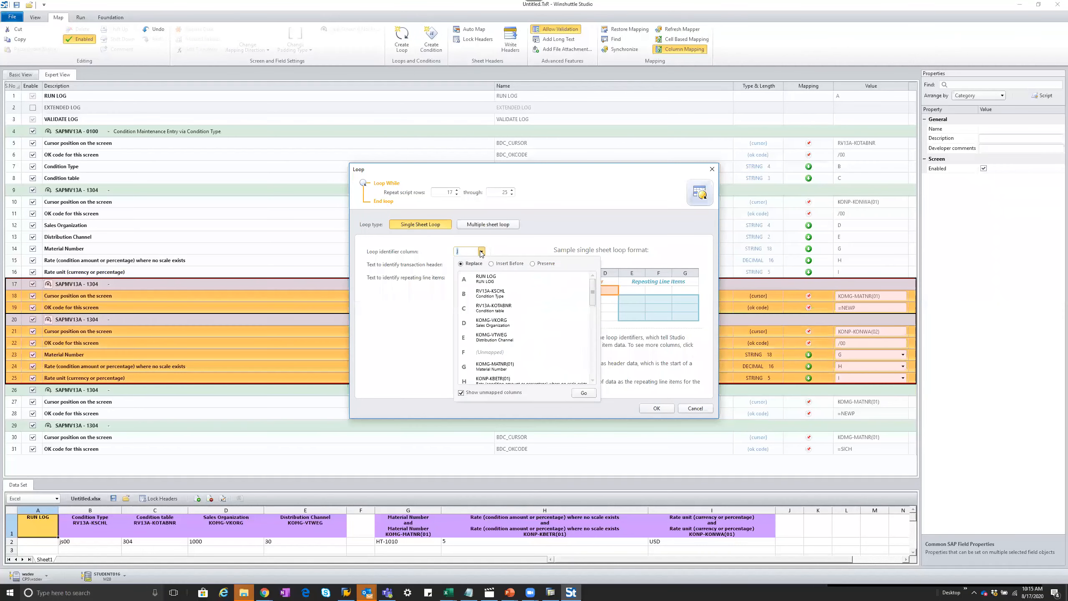
pyautogui.click(491, 354)
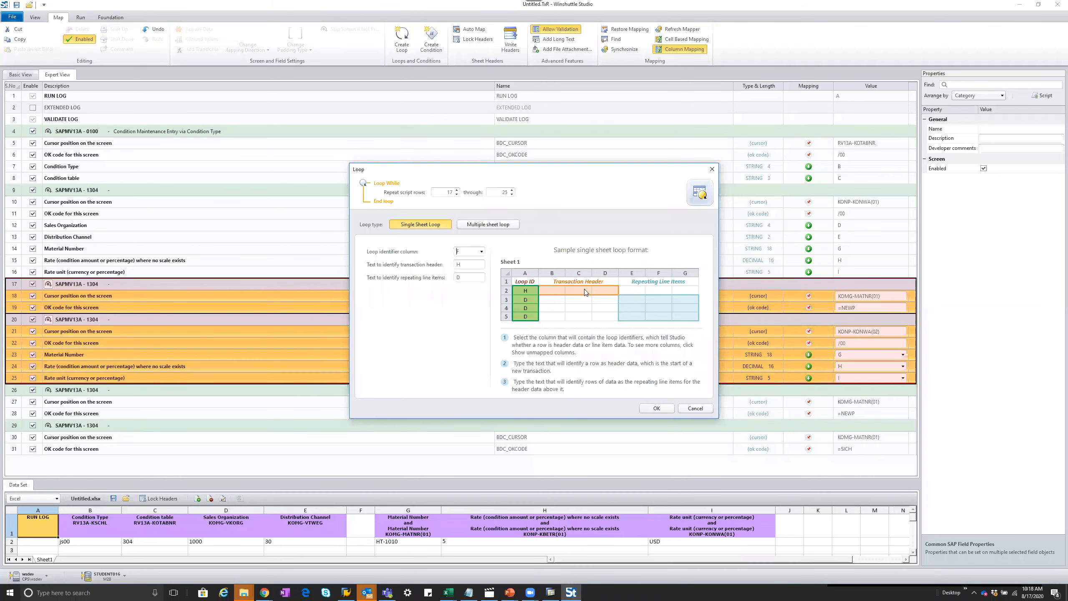
pyautogui.click(648, 401)
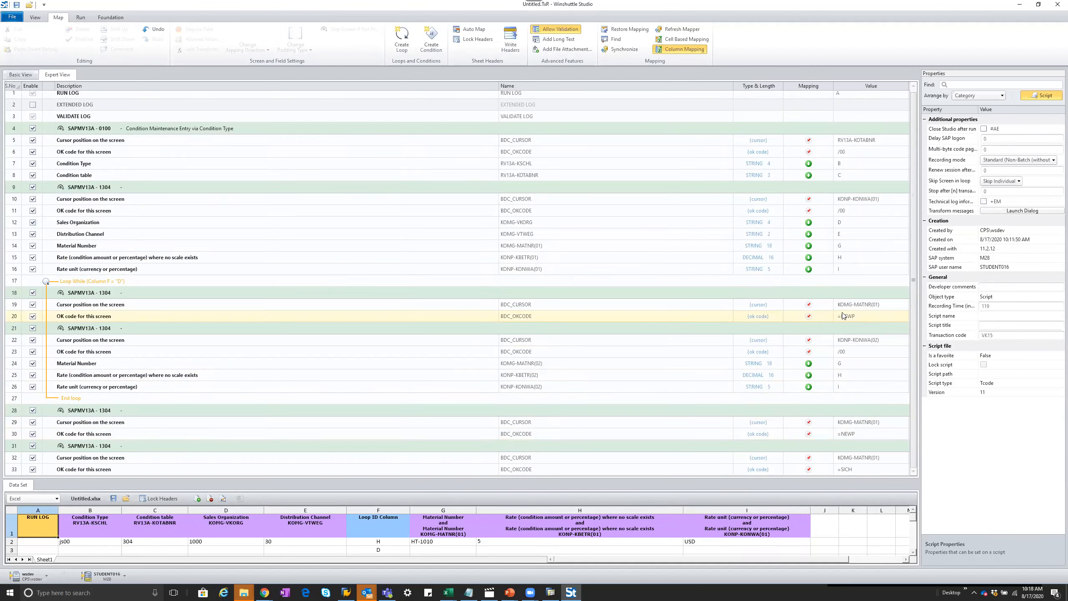
# Remove the redundant =NEWP screen after the loop, and save both the script file and the data file.
pyautogui.click(32, 410)
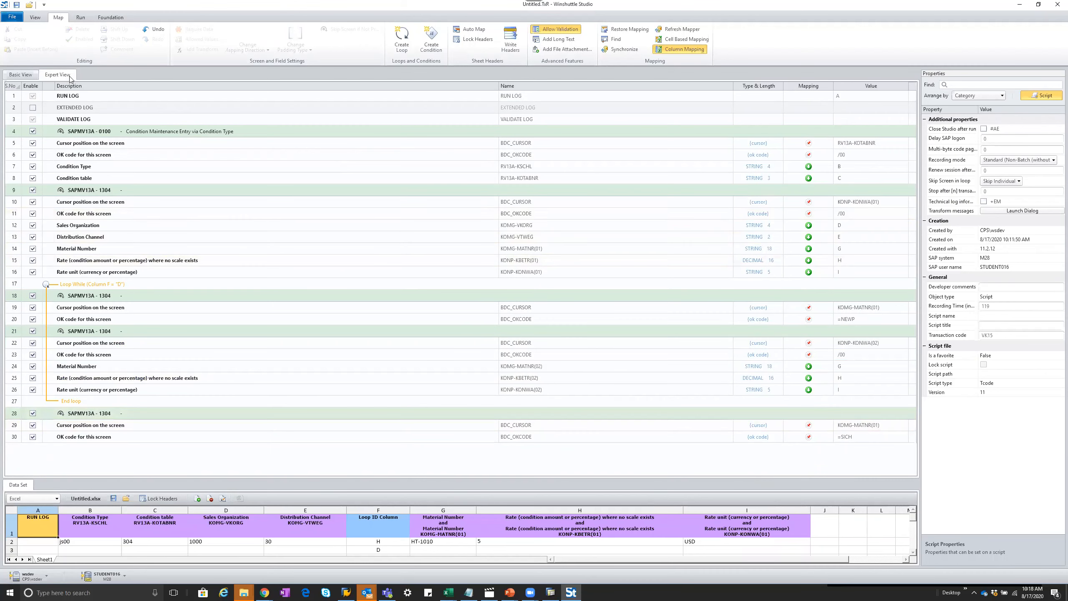
pyautogui.click(12, 17)
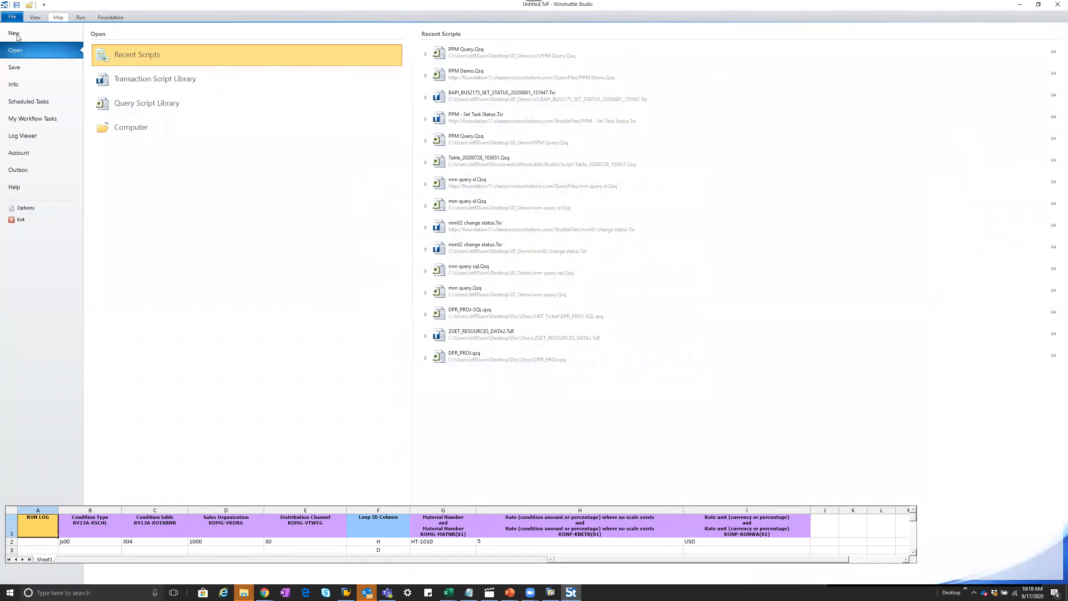
pyautogui.click(19, 68)
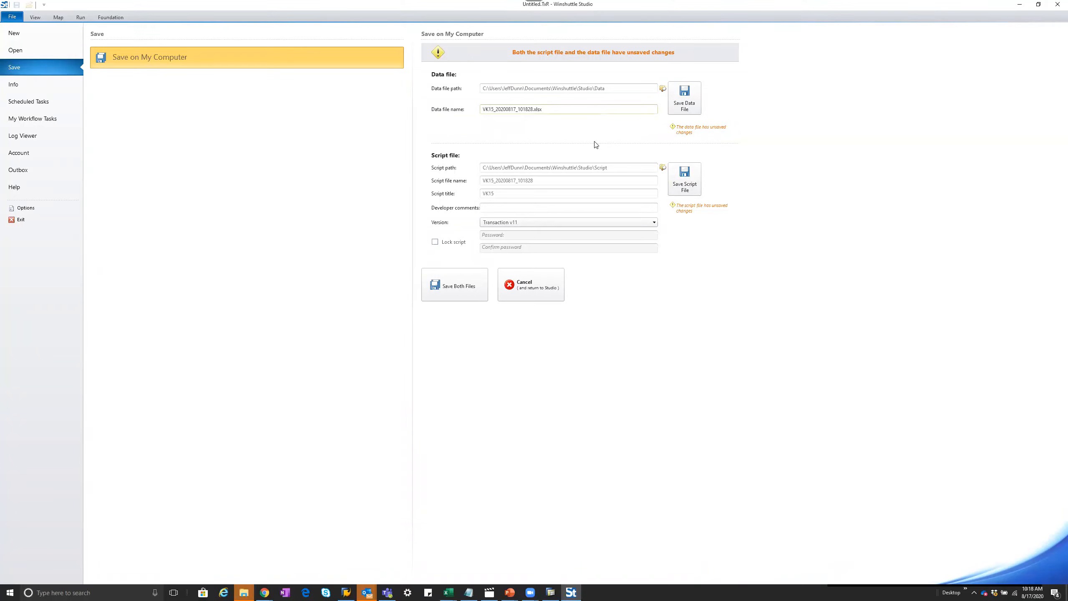
pyautogui.moveTo(559, 181); pyautogui.dragTo(474, 176)
pyautogui.click(450, 290)
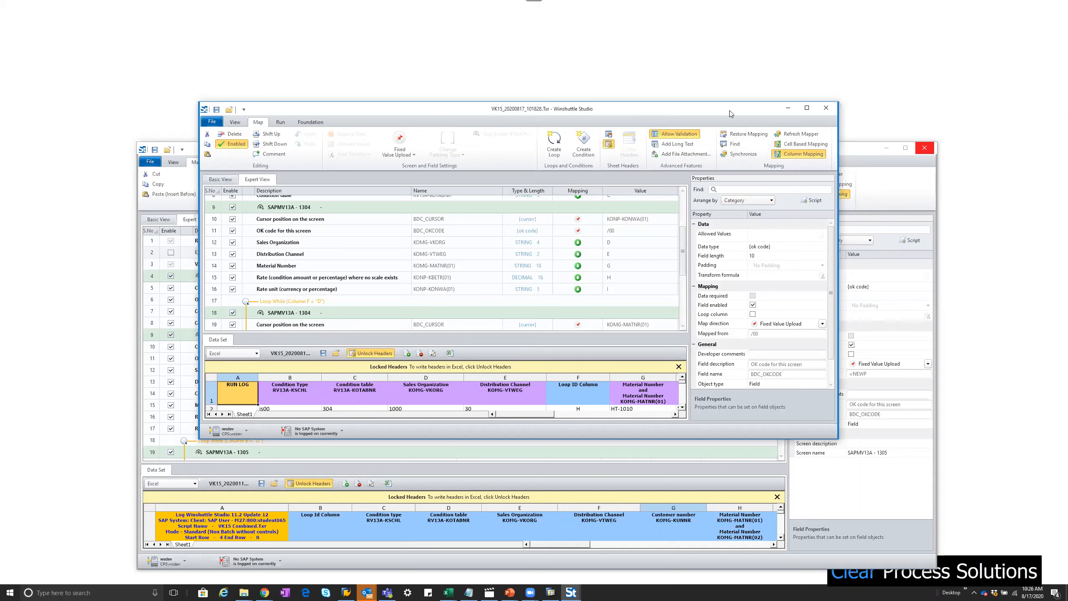
# Arrange the VK15_20200817_101828 script side by side with the VK15 Customer_Material-2 script.
pyautogui.moveTo(731, 113); pyautogui.dragTo(689, 144)
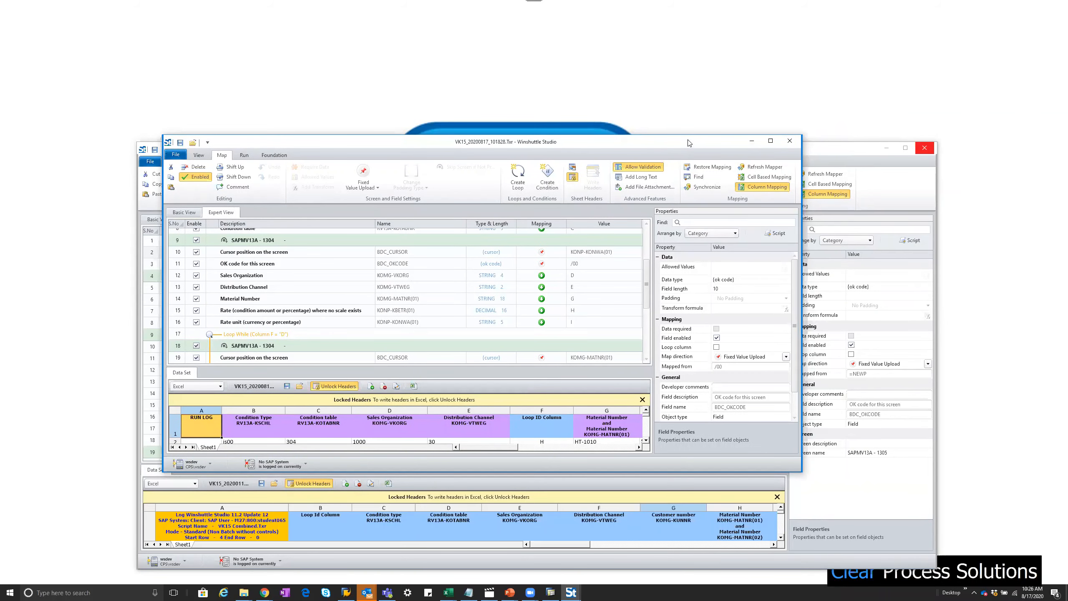
pyautogui.moveTo(689, 143); pyautogui.dragTo(2, 105)
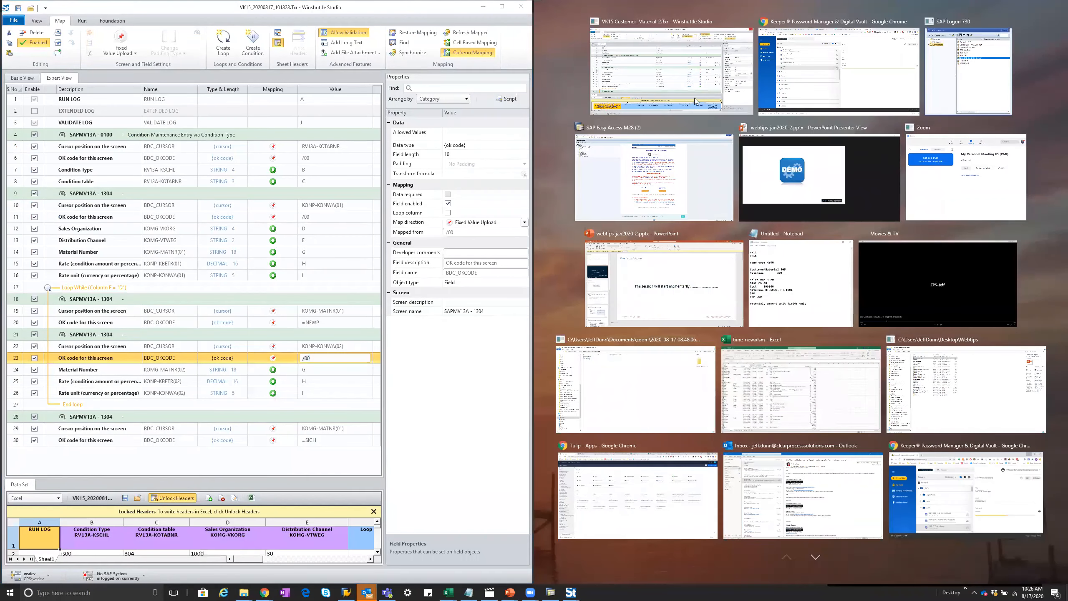
pyautogui.click(663, 60)
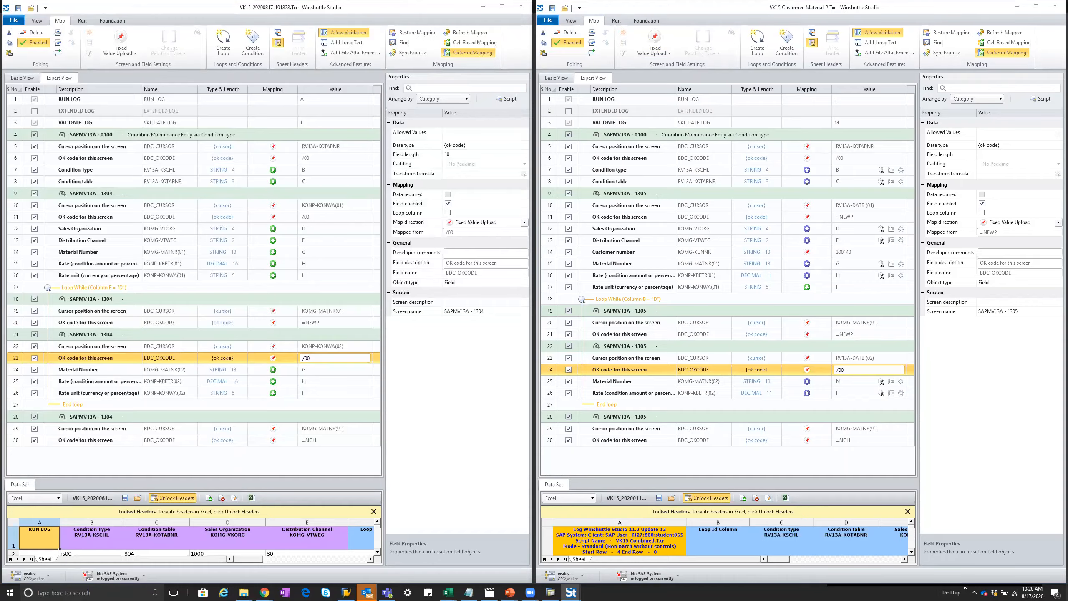
pyautogui.press('super+d')
pyautogui.press('super+d')
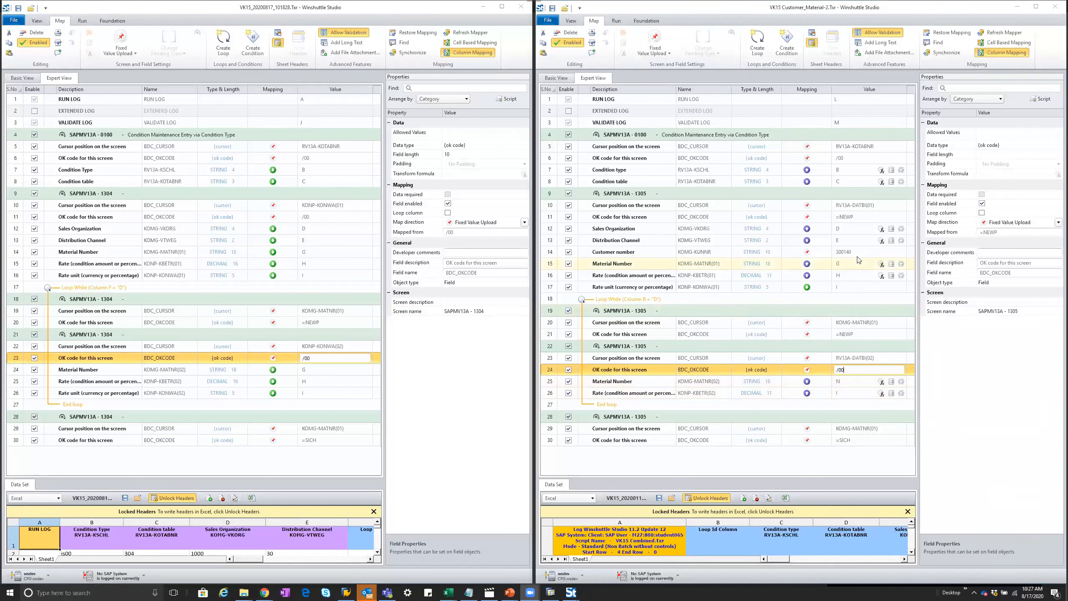
# In the VK15 Customer_Material-2 script, select rows 9 through 30, covering the SAPMV13A-1305 screens and their loop, for copying.
pyautogui.click(843, 252)
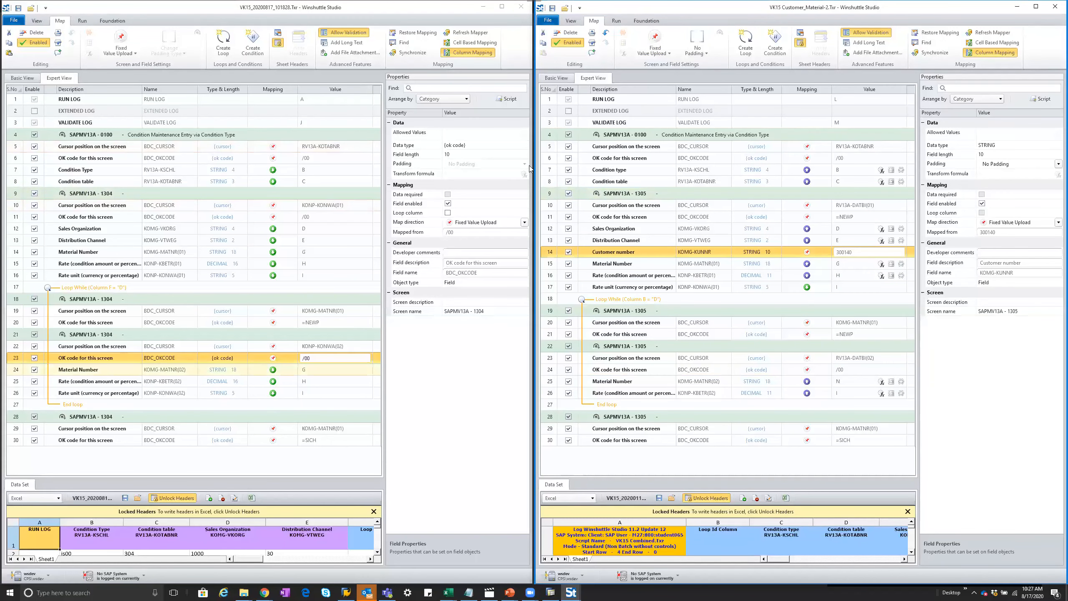
pyautogui.click(629, 194)
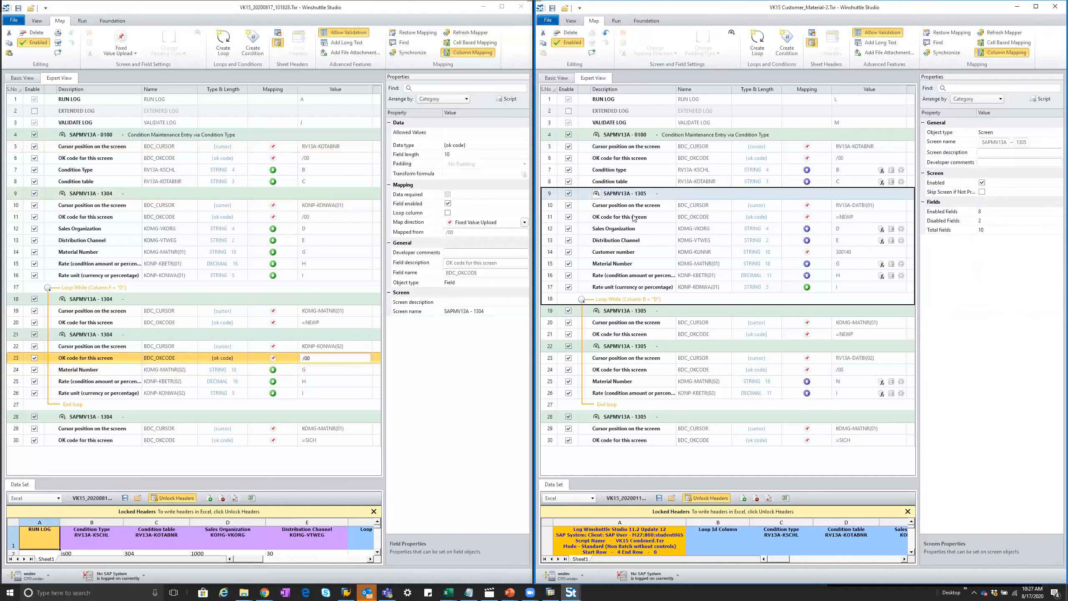
pyautogui.keyDown('shift'); pyautogui.click(627, 442); pyautogui.keyUp('shift')
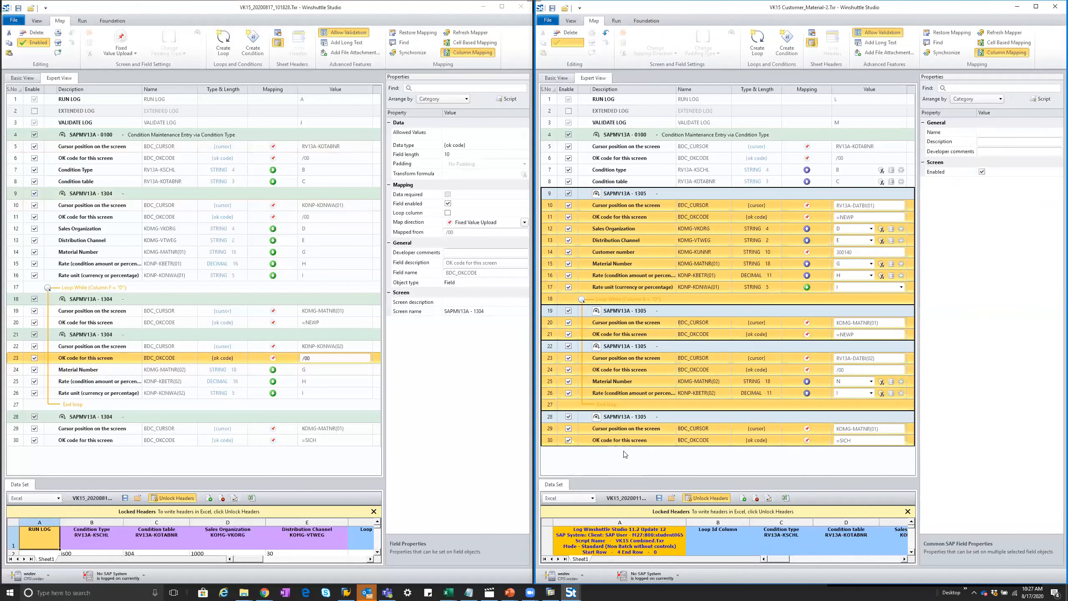
pyautogui.rightClick(619, 420)
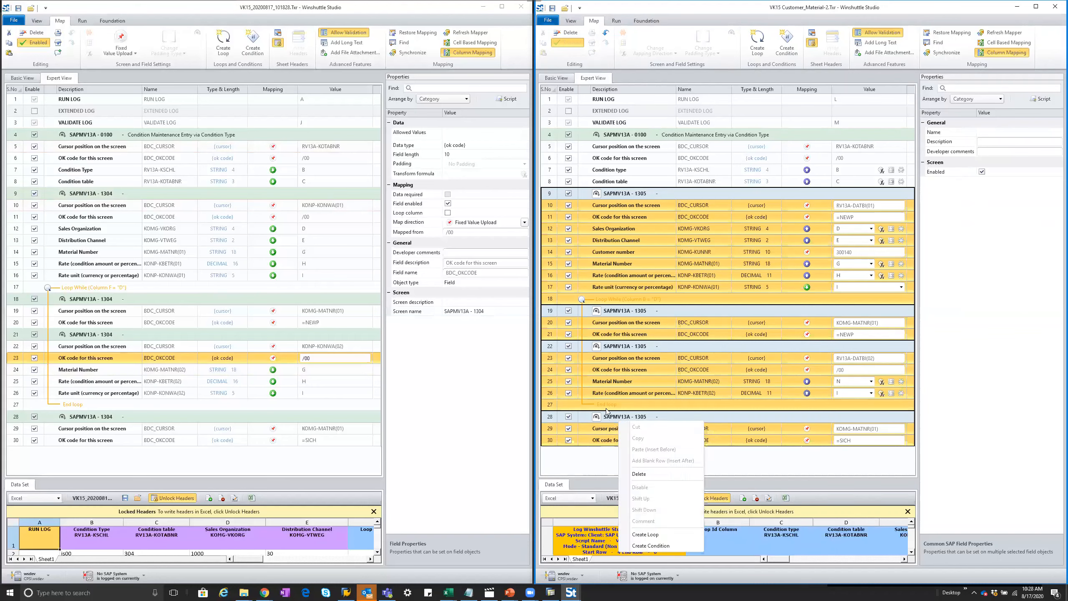
pyautogui.click(658, 3)
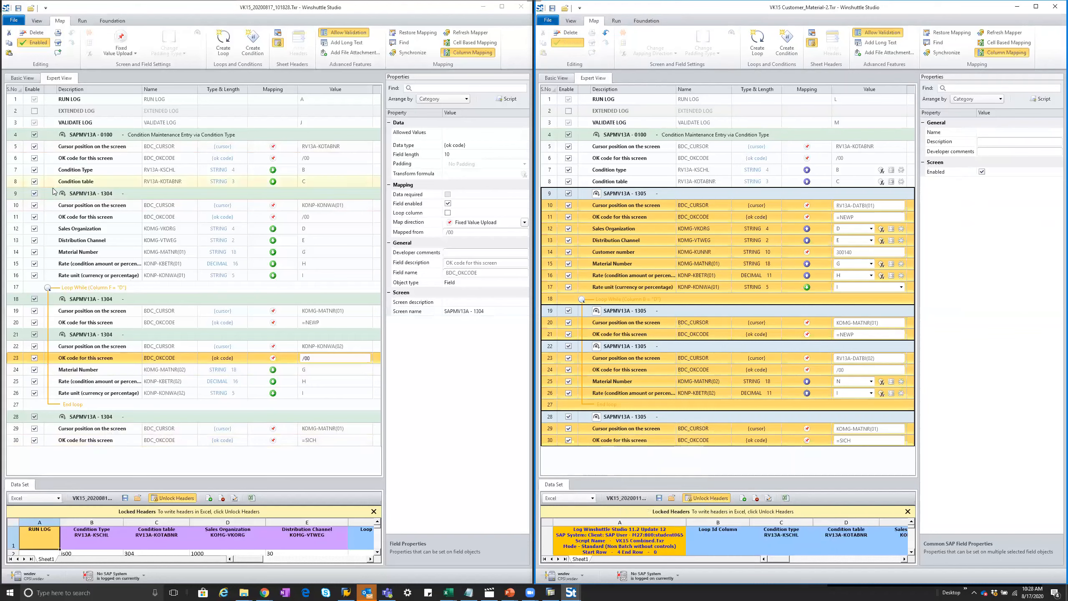
# Try to paste the copied 1305 rows before the first SAPMV13A-1304 screen at row 9 of the VK15_20200817_101828 script.
pyautogui.click(15, 194)
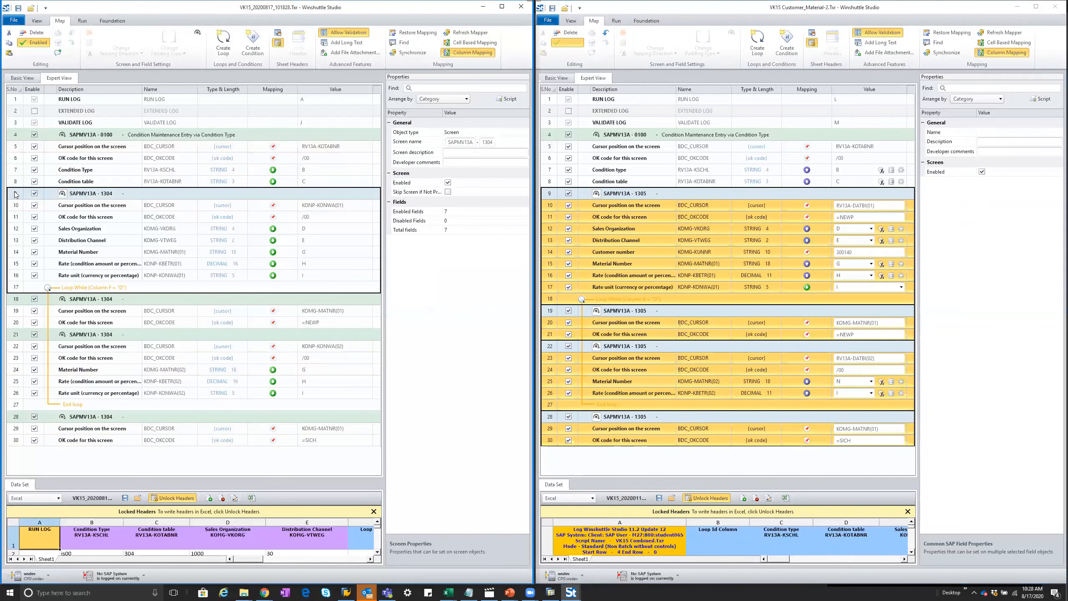
pyautogui.rightClick(15, 194)
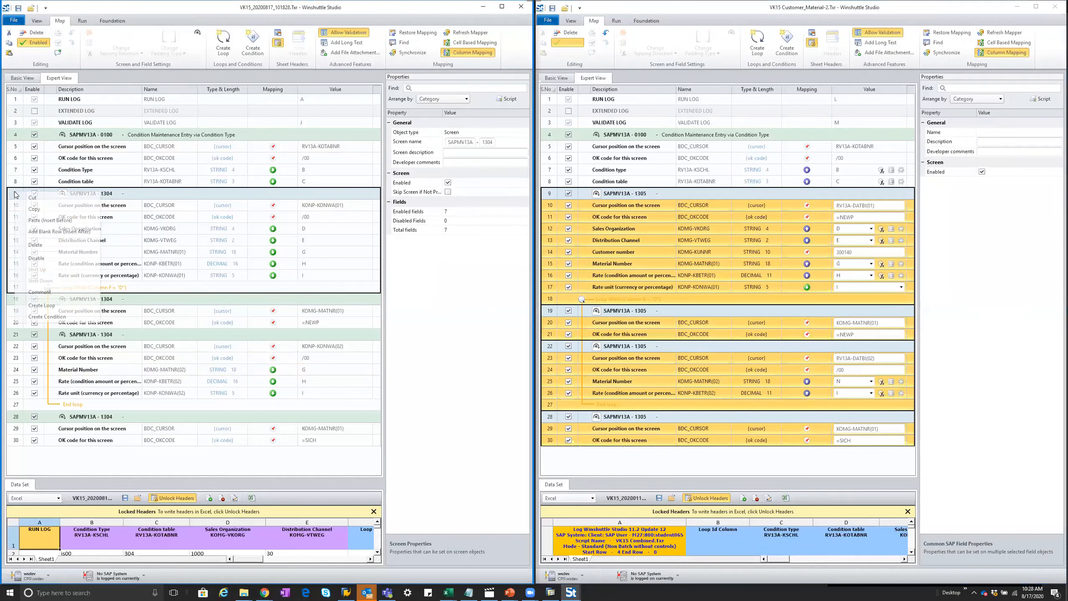
pyautogui.click(48, 223)
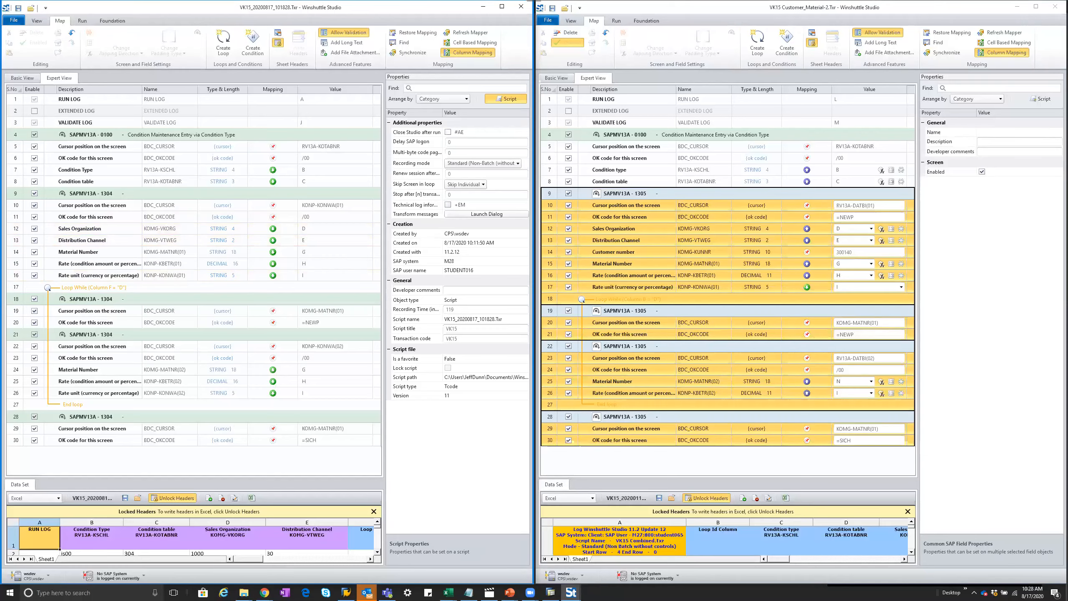
# Copy the first SAPMV13A-1305 screen, rows 9 through 18, from VK15 Customer_Material-2 and insert it before row 9 of the VK15_20200817_101828 script.
pyautogui.click(749, 193)
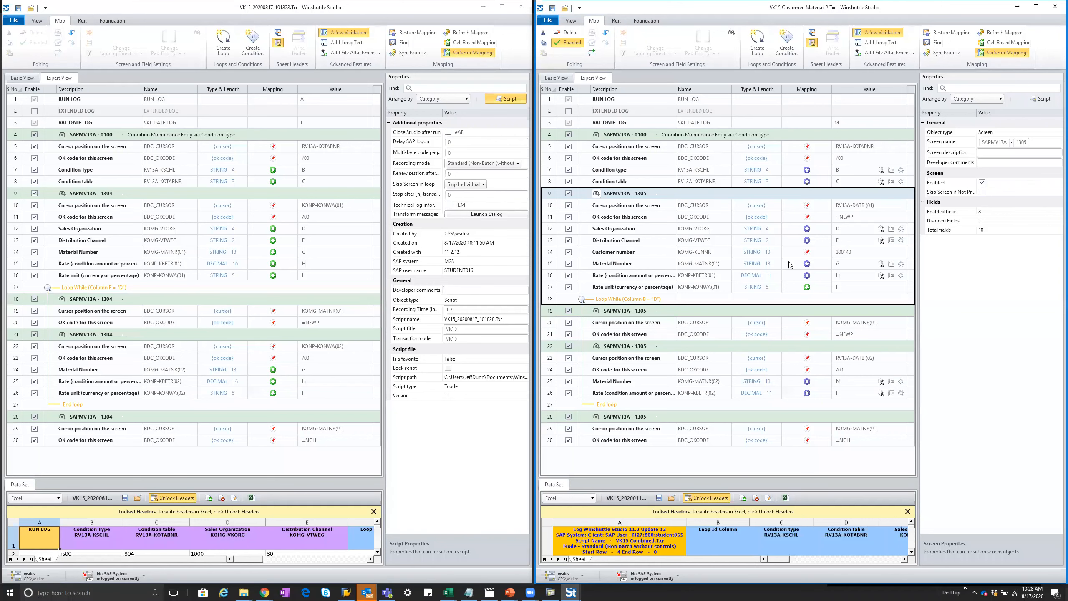
pyautogui.keyDown('shift'); pyautogui.click(555, 302); pyautogui.keyUp('shift')
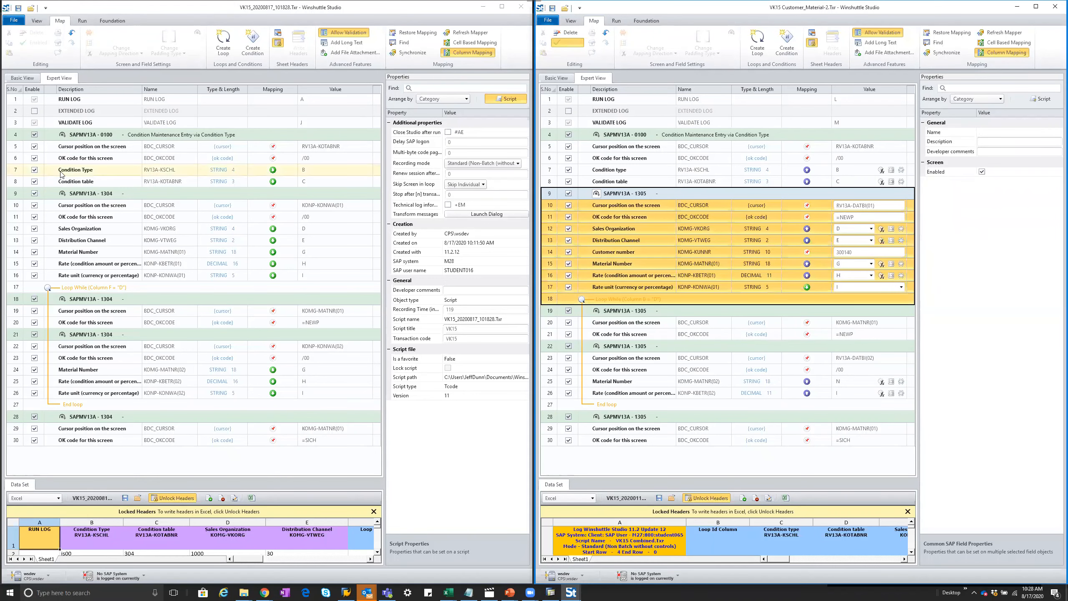
pyautogui.click(15, 193)
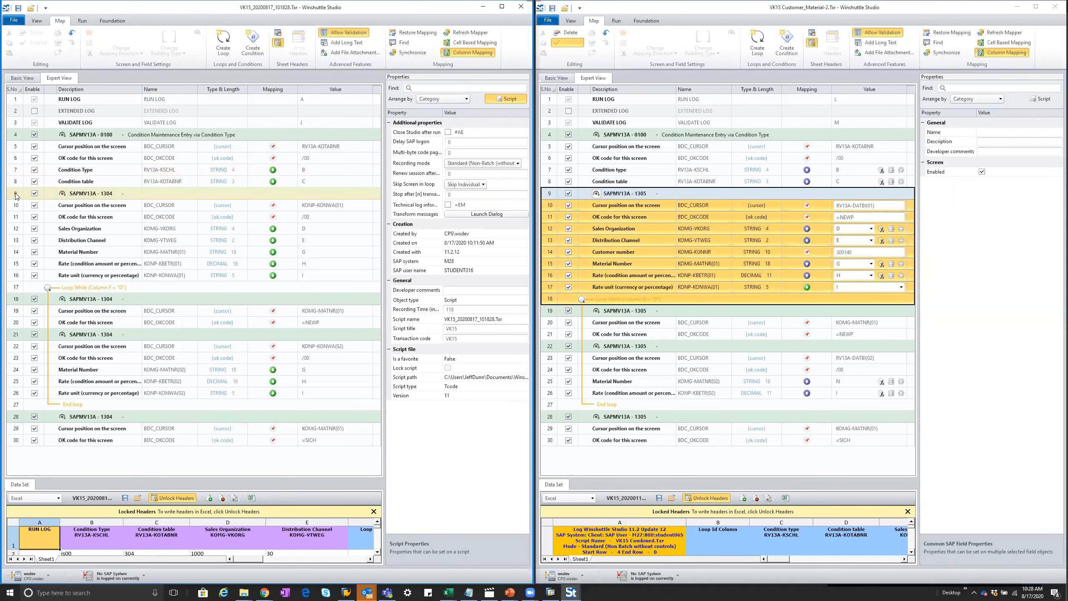
pyautogui.click(15, 193)
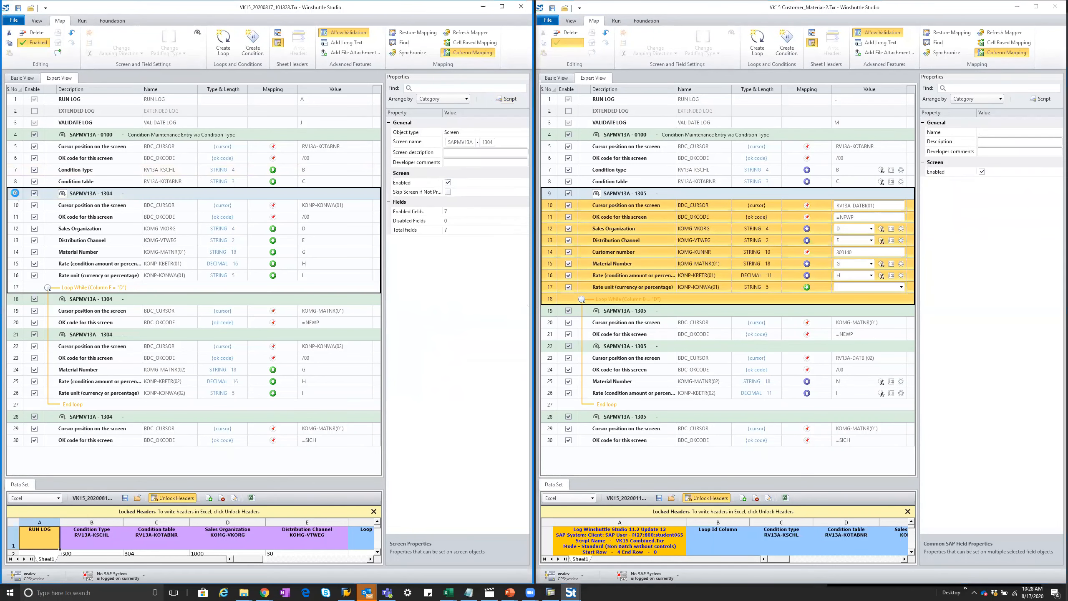
pyautogui.click(15, 195)
pyautogui.rightClick(16, 195)
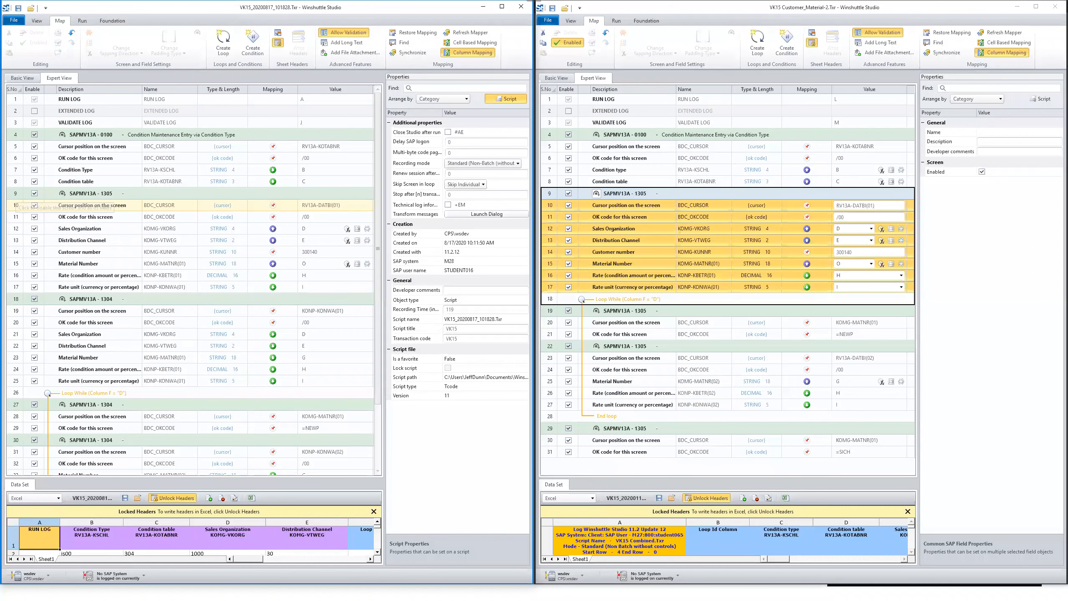
# Copy the two looped SAPMV13A-1305 screens, rows 19 through 27, and insert them before the 1304 screen at row 18 of the material script.
pyautogui.click(603, 312)
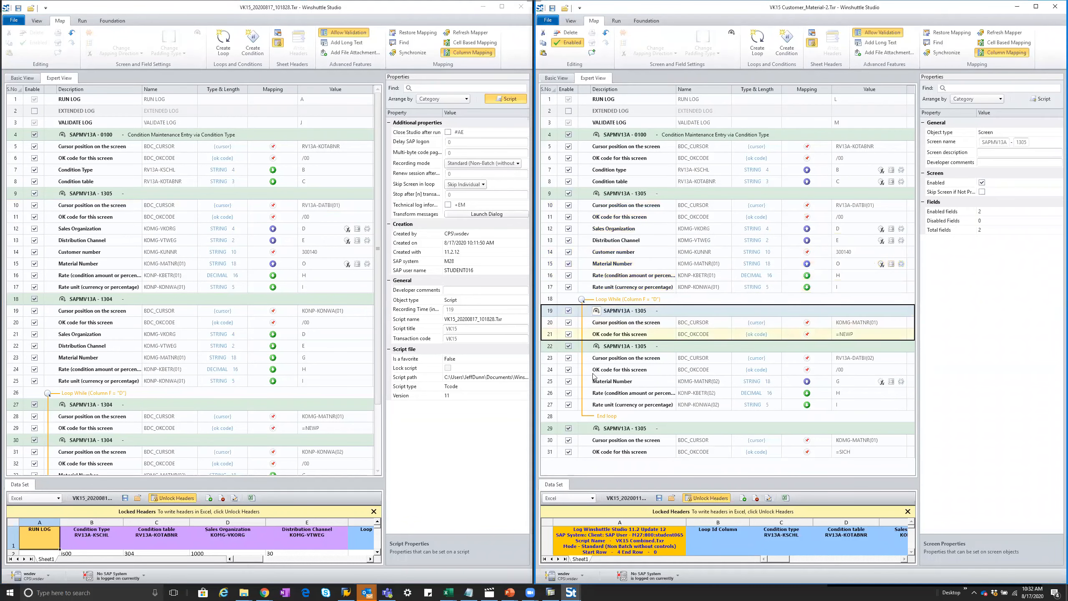
pyautogui.keyDown('shift'); pyautogui.click(553, 407); pyautogui.keyUp('shift')
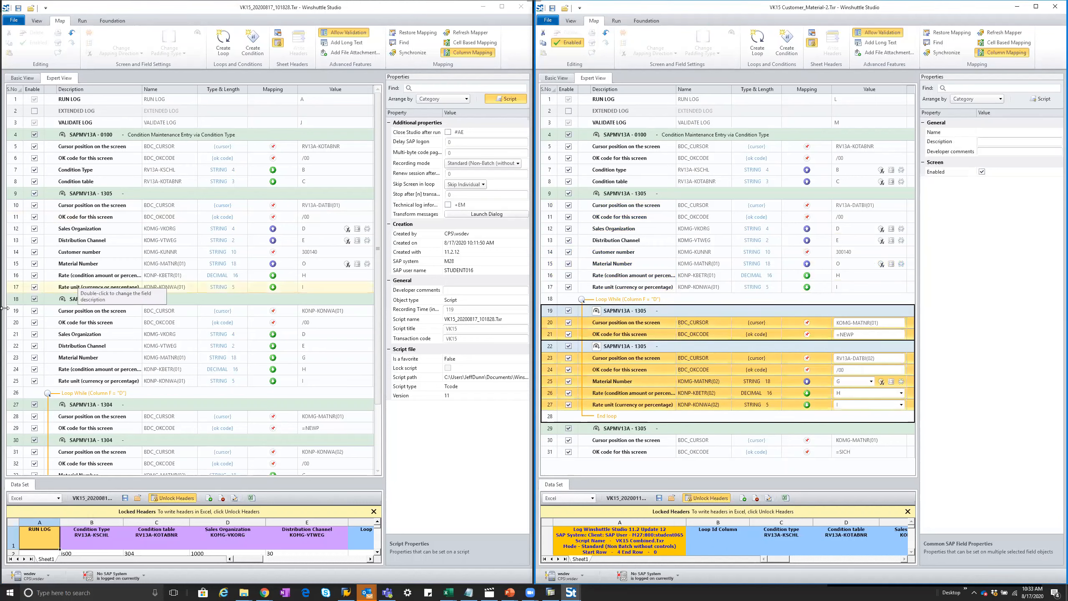
pyautogui.click(16, 300)
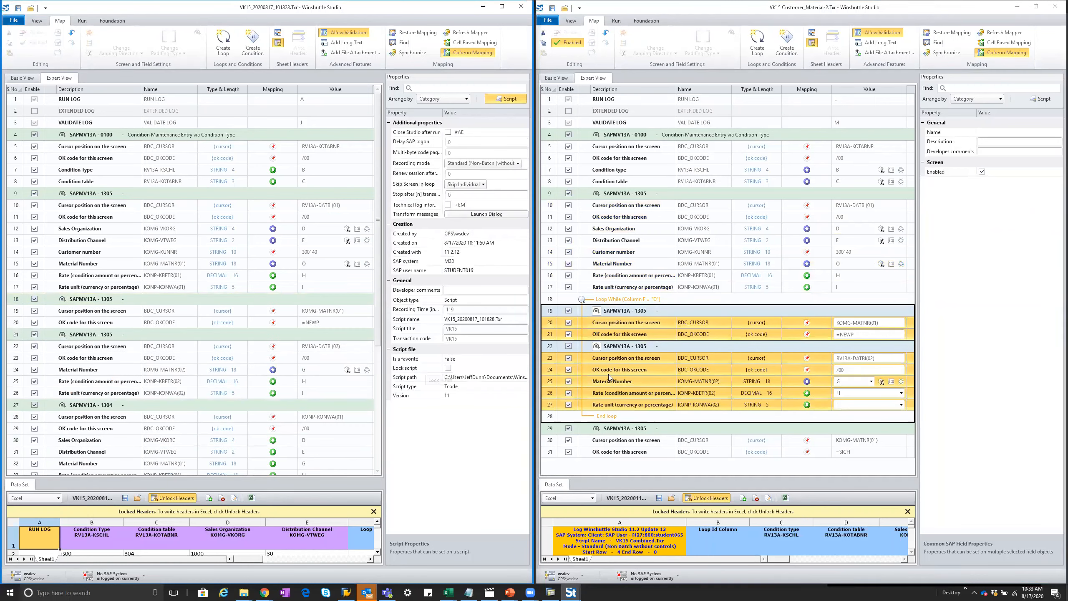
# Copy the closing SAPMV13A-1305 screen with =SICH, rows 29 through 31, and insert it before the 1304 screen at row 27 of the material script.
pyautogui.click(551, 430)
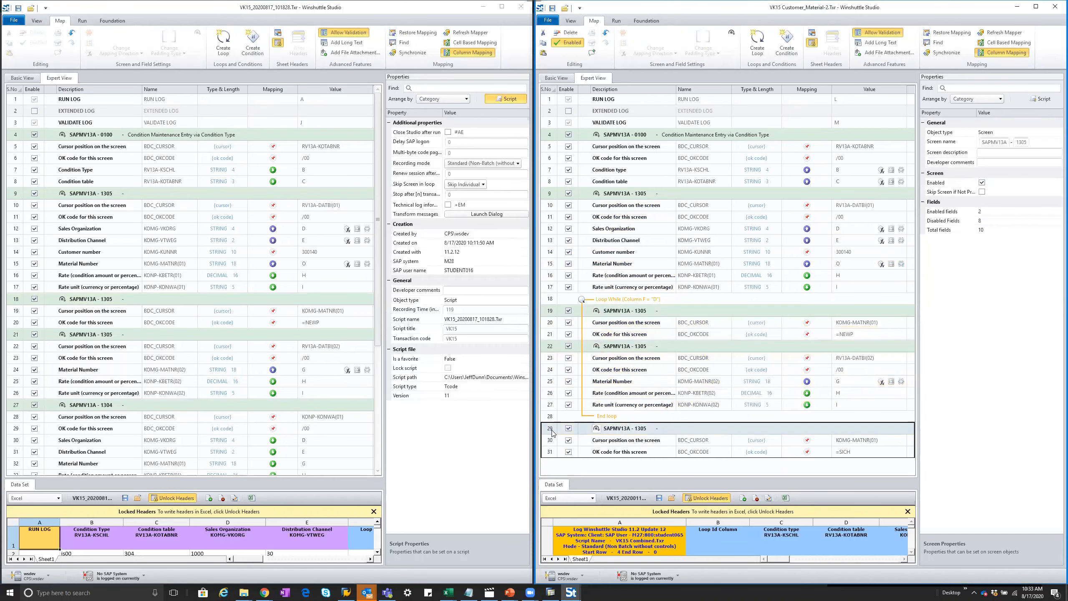
pyautogui.keyDown('shift'); pyautogui.click(549, 453); pyautogui.keyUp('shift')
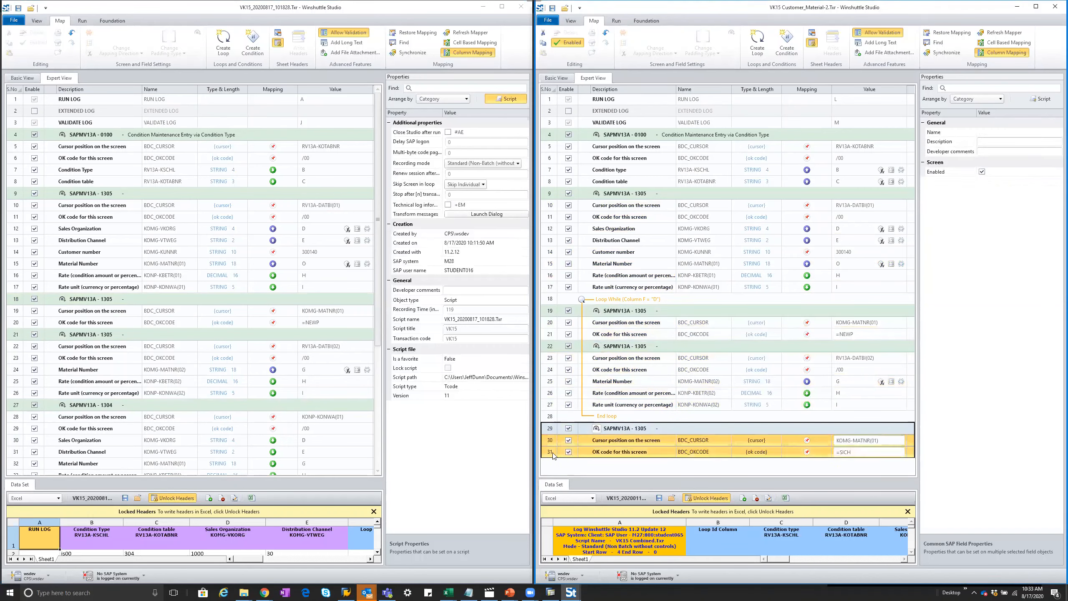
pyautogui.click(16, 406)
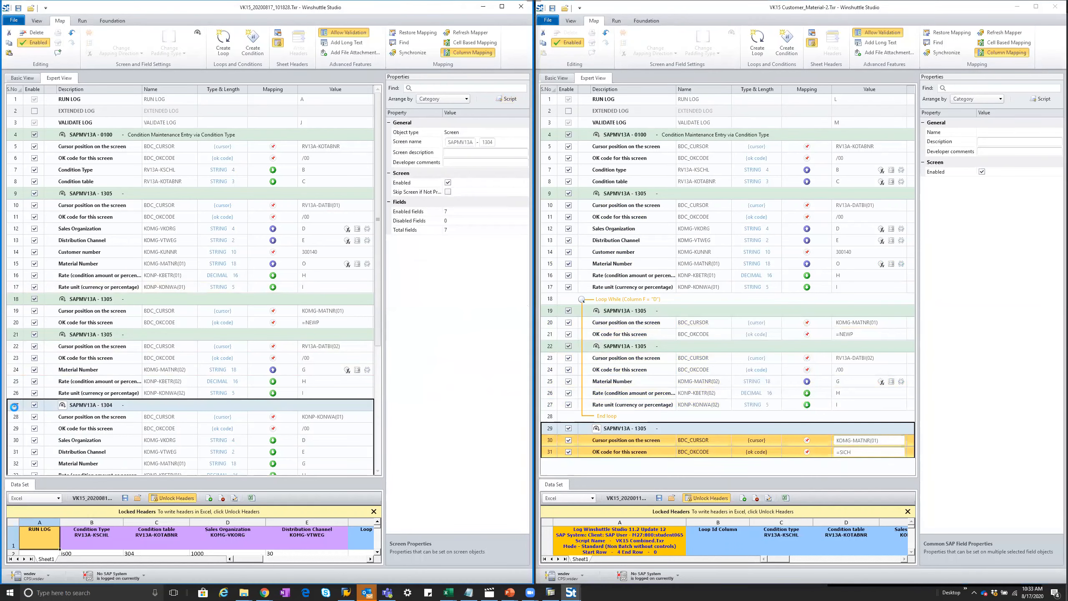
pyautogui.hotkey('ctrl', 'v')
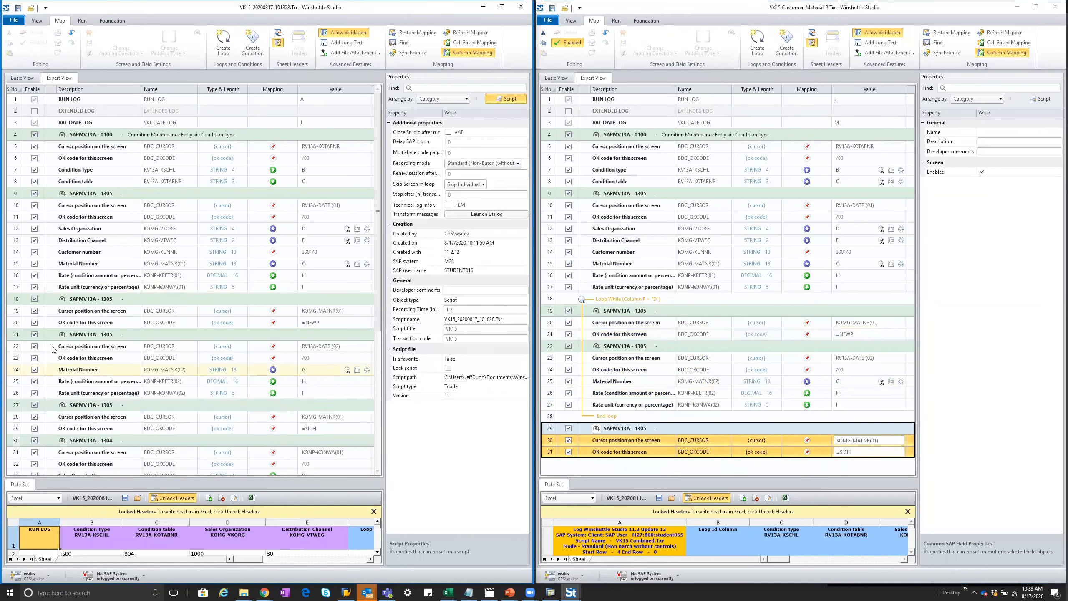
# Wrap the SAPMV13A-1305 screens, rows 9 through 29, in an If condition using a new If column inserted at column C, equal to 305.
pyautogui.click(131, 195)
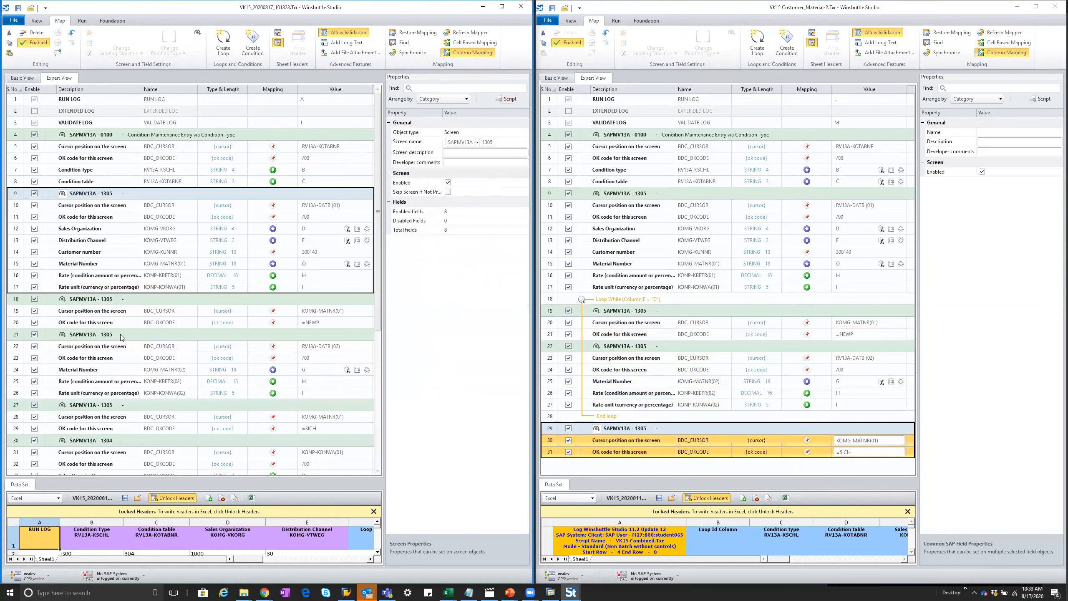
pyautogui.click(133, 430)
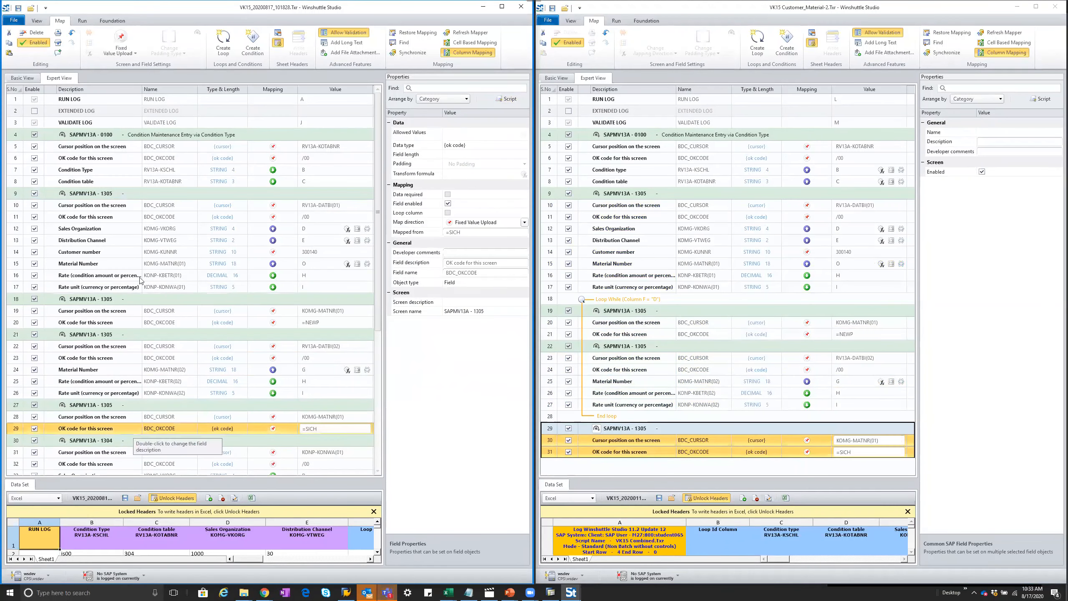
pyautogui.click(17, 194)
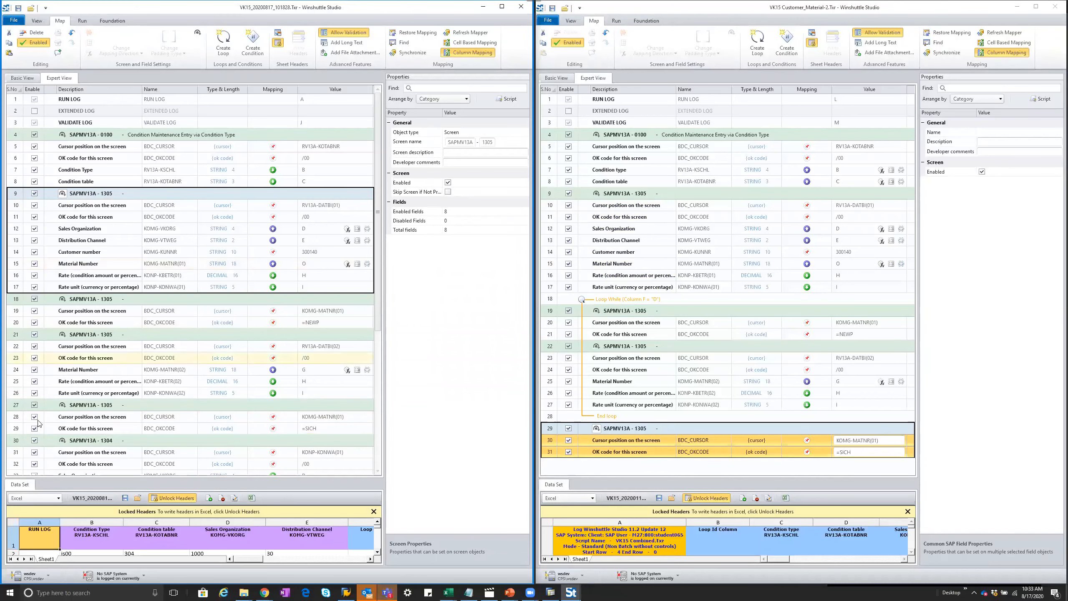
pyautogui.keyDown('shift'); pyautogui.click(18, 429); pyautogui.keyUp('shift')
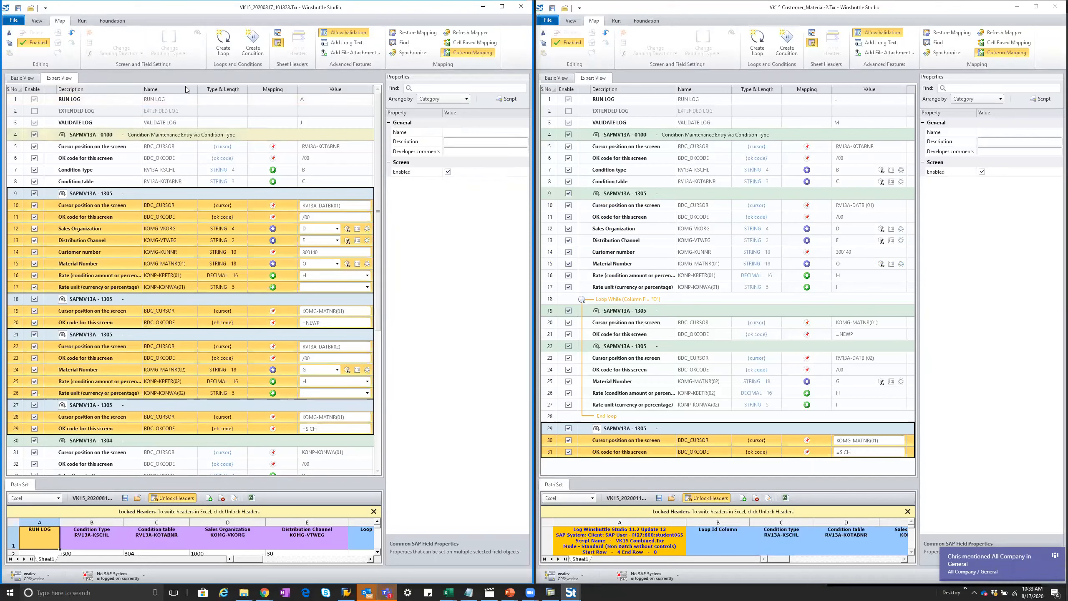
pyautogui.click(254, 47)
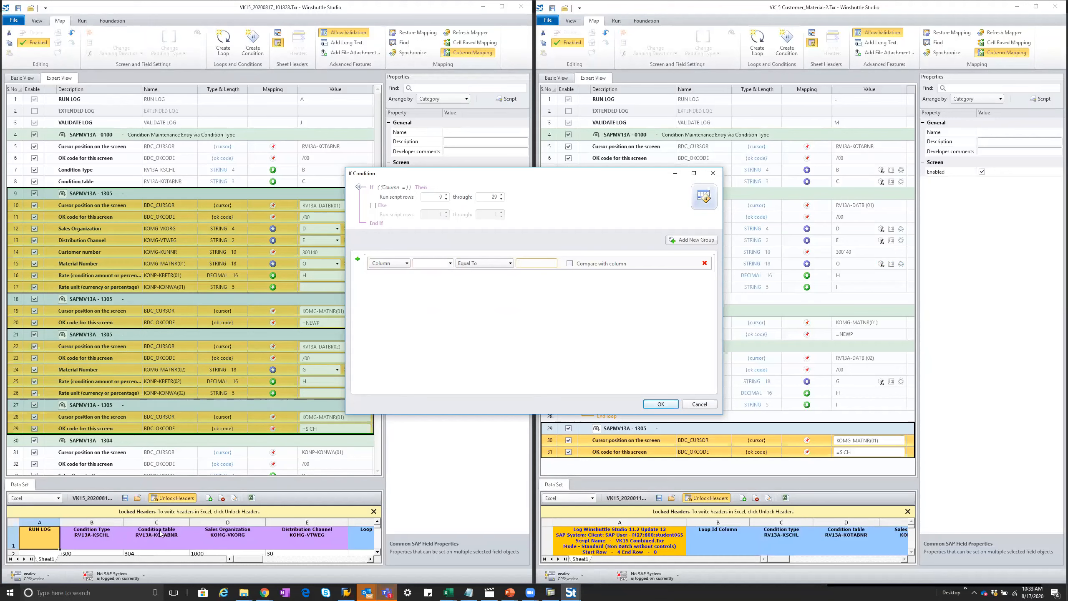
pyautogui.click(450, 263)
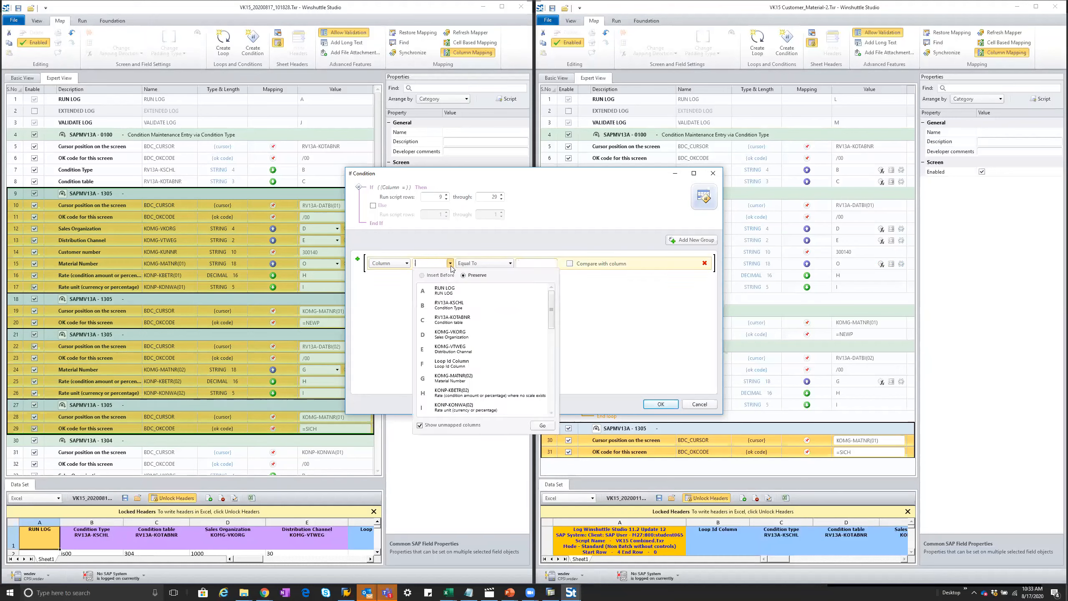
pyautogui.moveTo(443, 318); pyautogui.dragTo(450, 323)
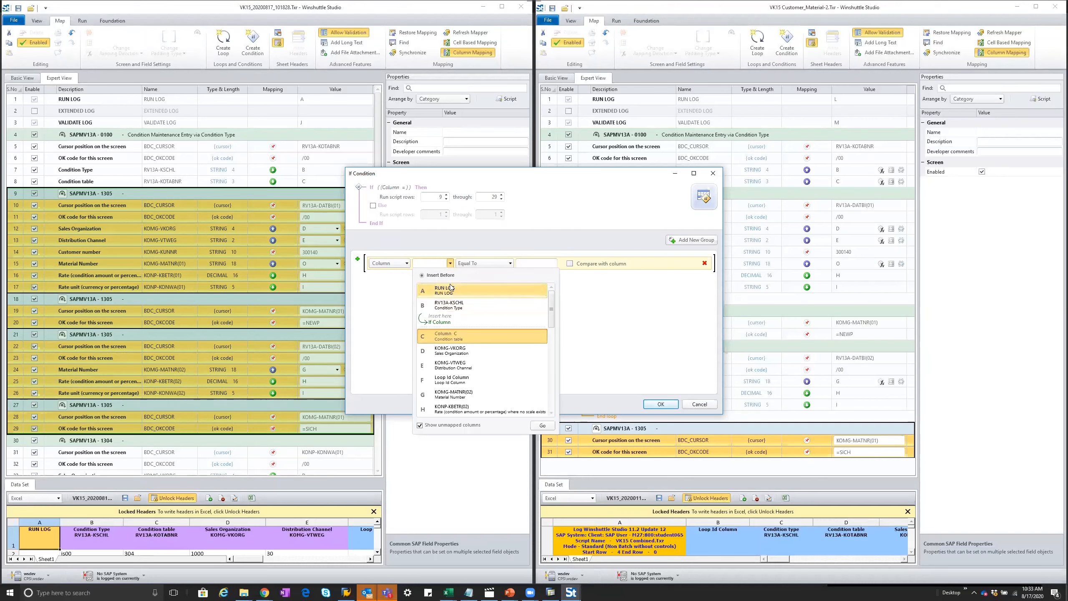
pyautogui.click(445, 338)
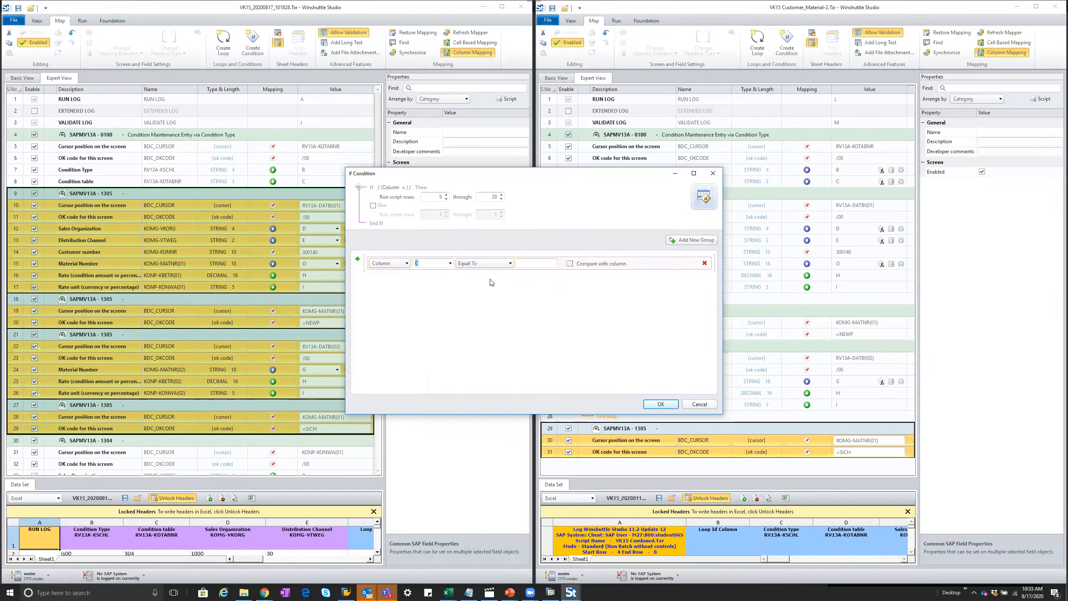
pyautogui.click(528, 263)
pyautogui.write('305')
pyautogui.click(654, 405)
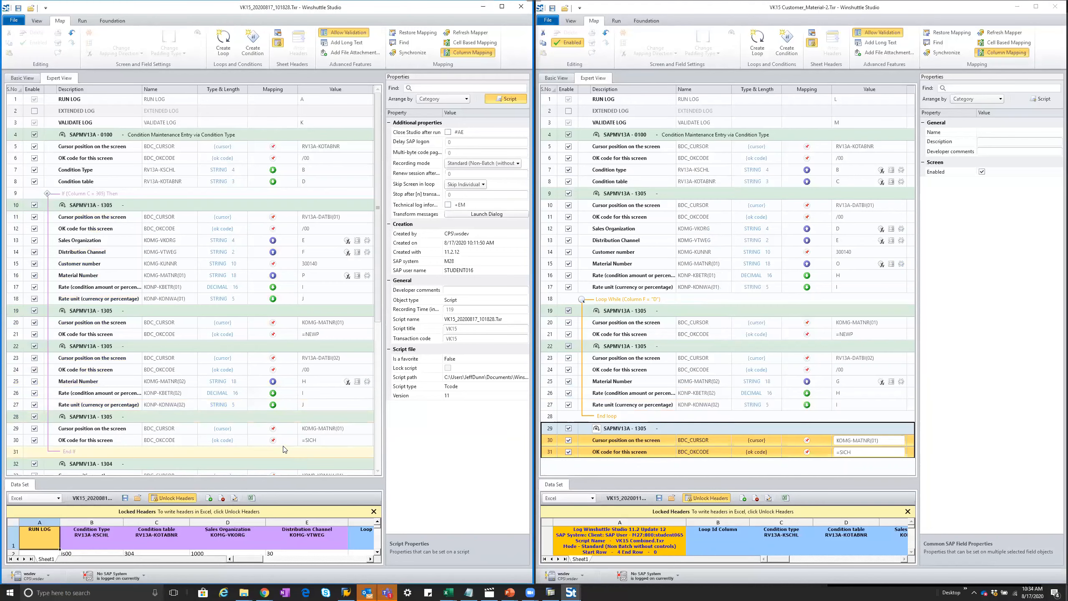
# Wrap the SAPMV13A-1304 screens, rows 32 through 53, in an If condition with column C equal to 305.
pyautogui.scroll(-2, 261, 331)
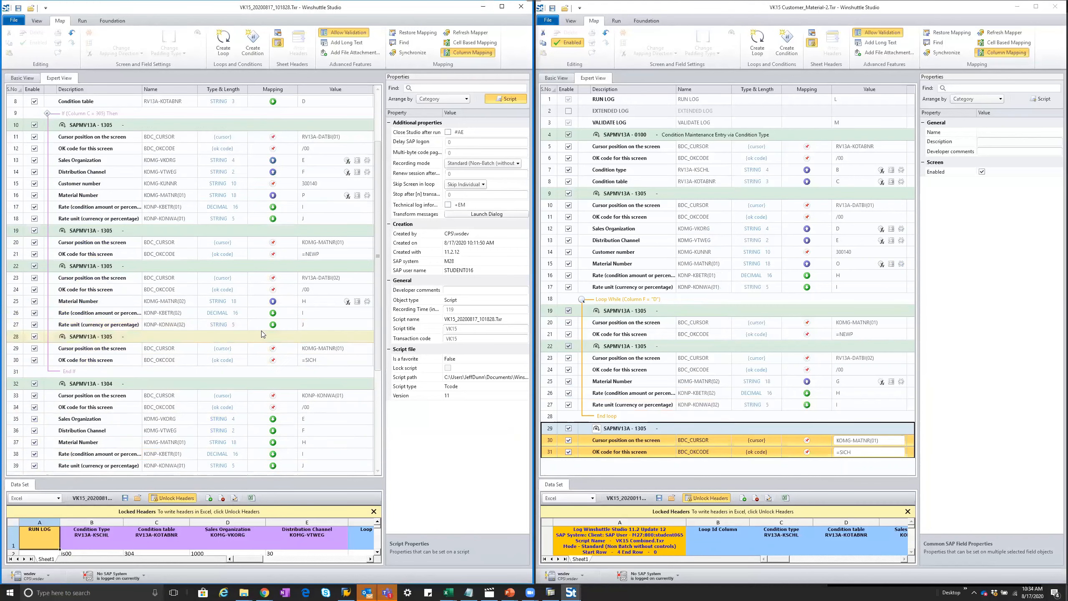
pyautogui.scroll(1, 261, 332)
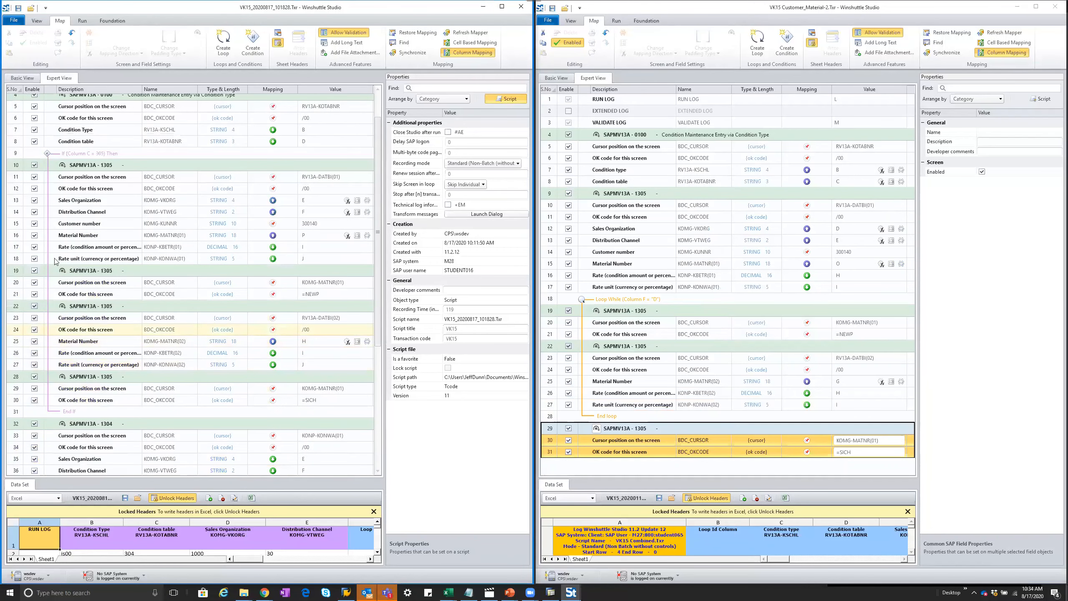
pyautogui.scroll(-6, 168, 335)
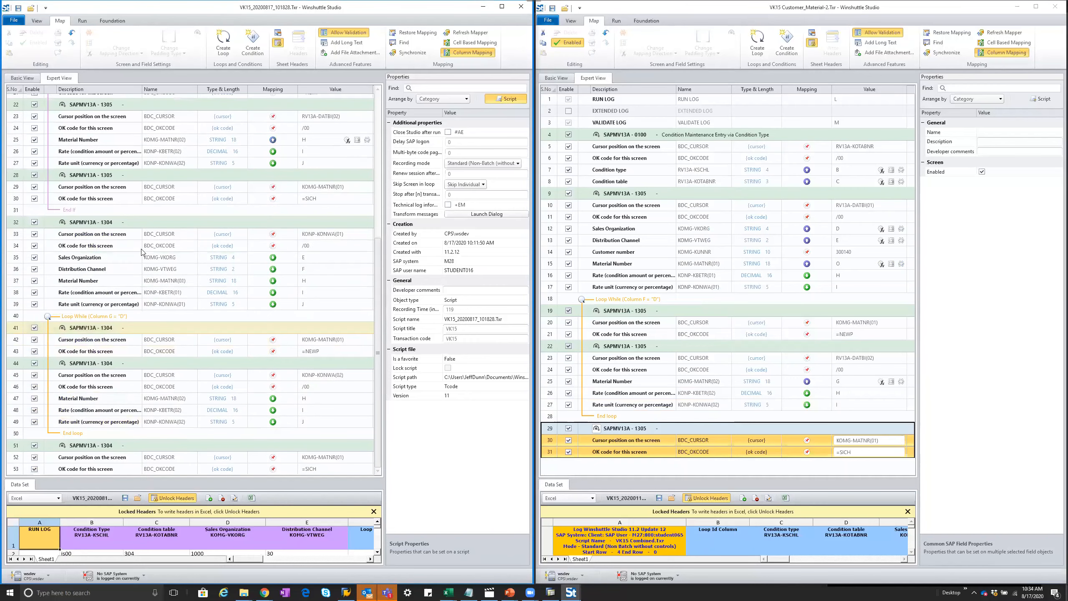
pyautogui.click(115, 219)
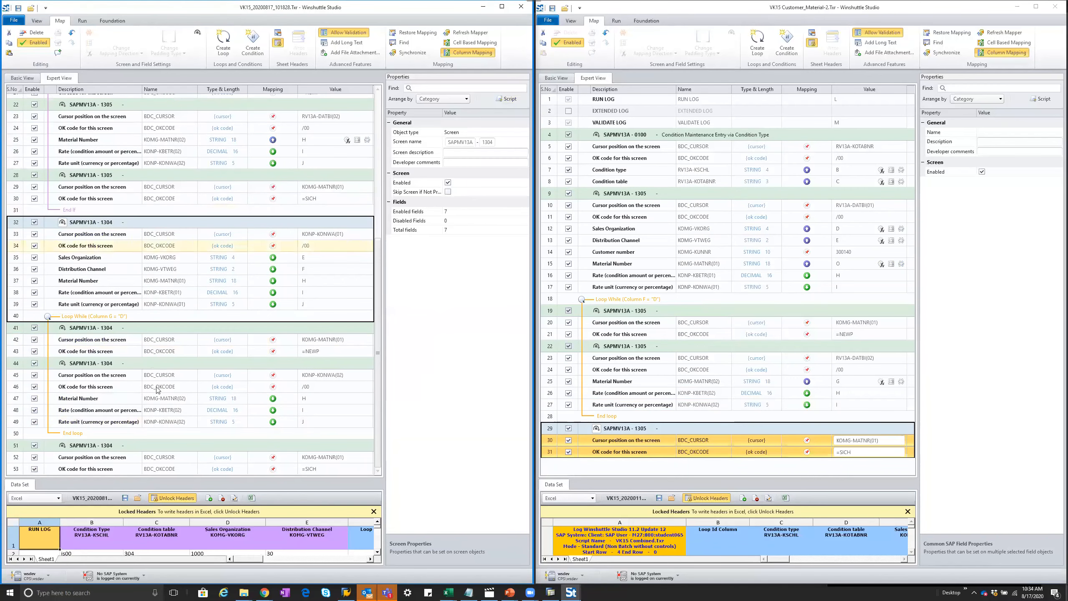
pyautogui.keyDown('shift'); pyautogui.click(185, 468); pyautogui.keyUp('shift')
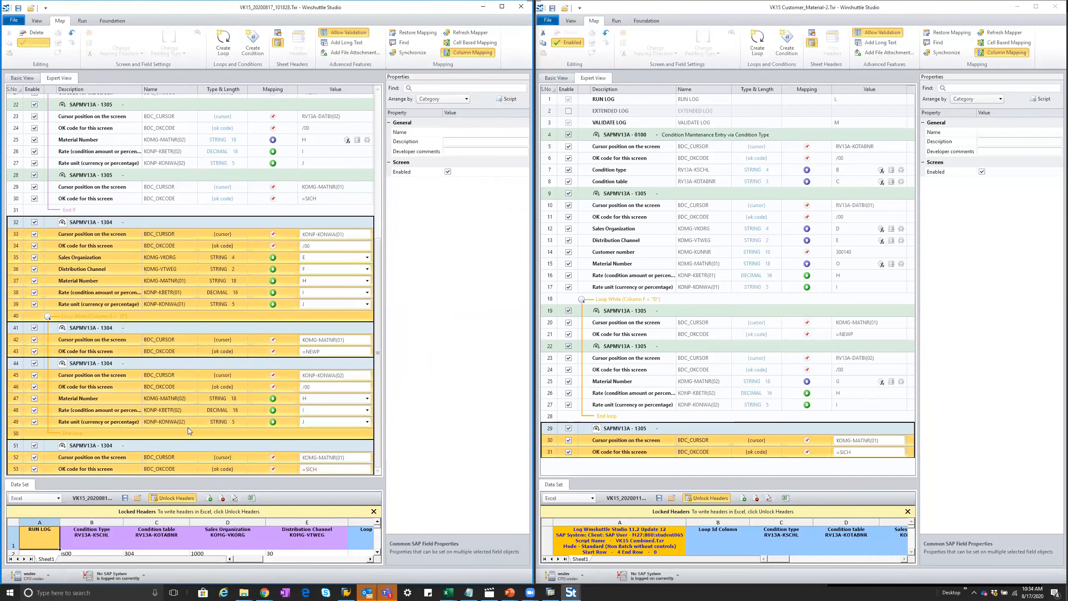
pyautogui.click(258, 44)
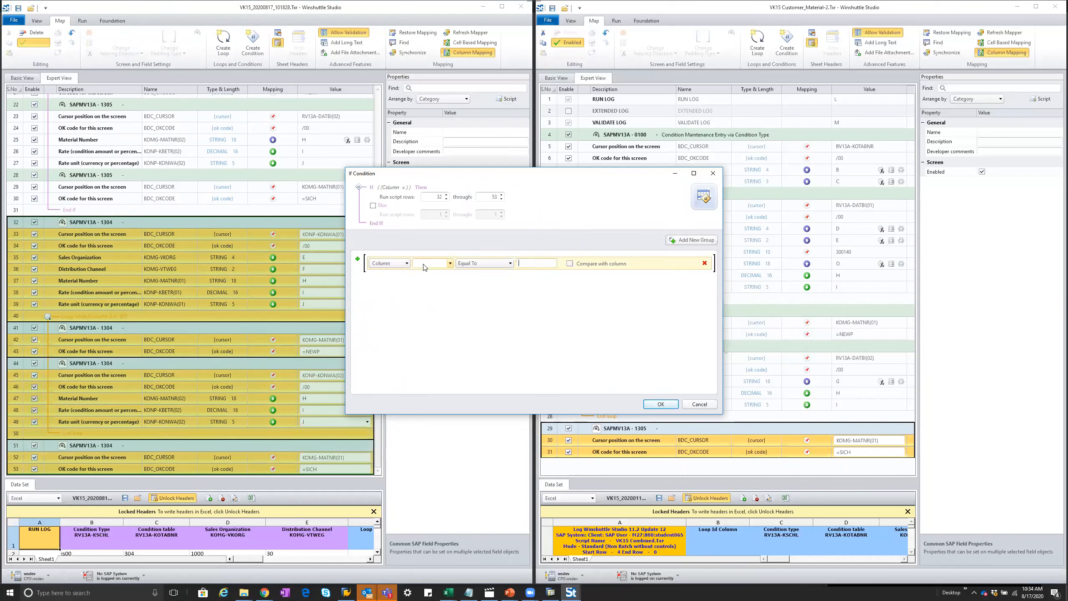
pyautogui.click(424, 264)
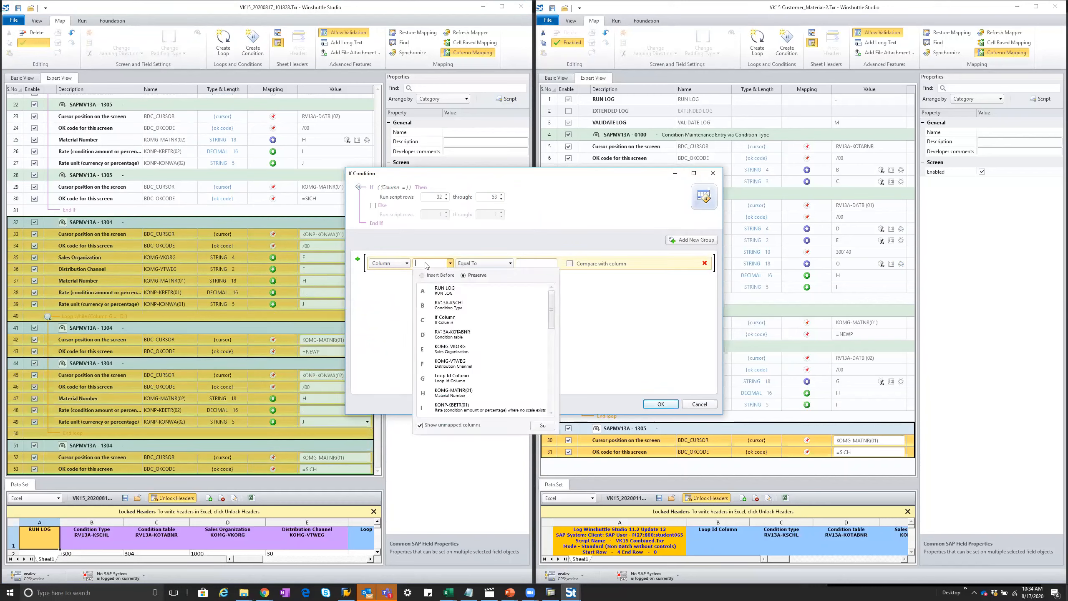
pyautogui.write('c')
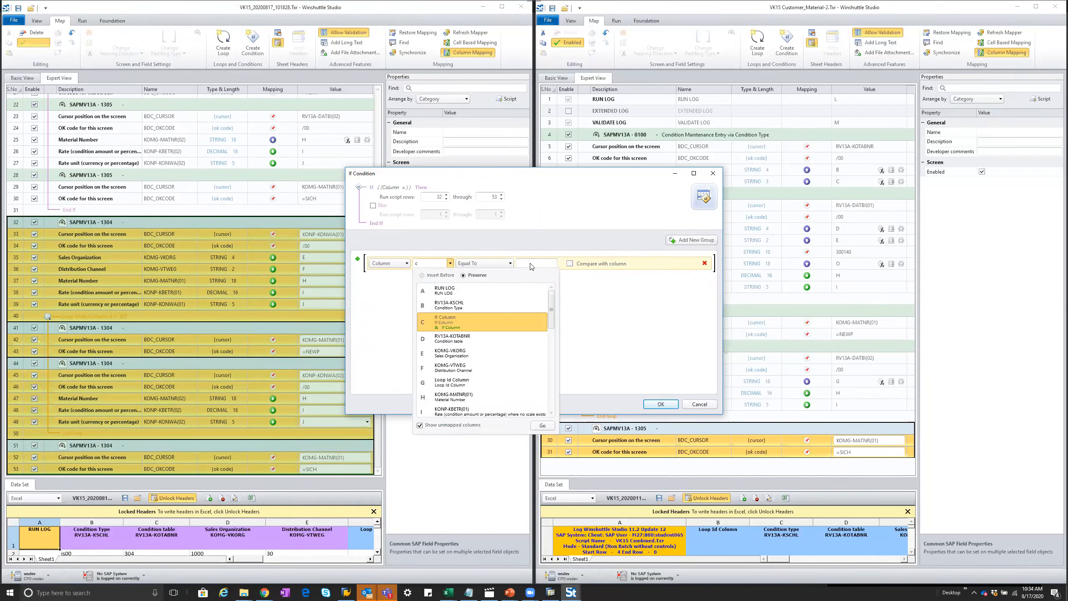
pyautogui.press('Escape')
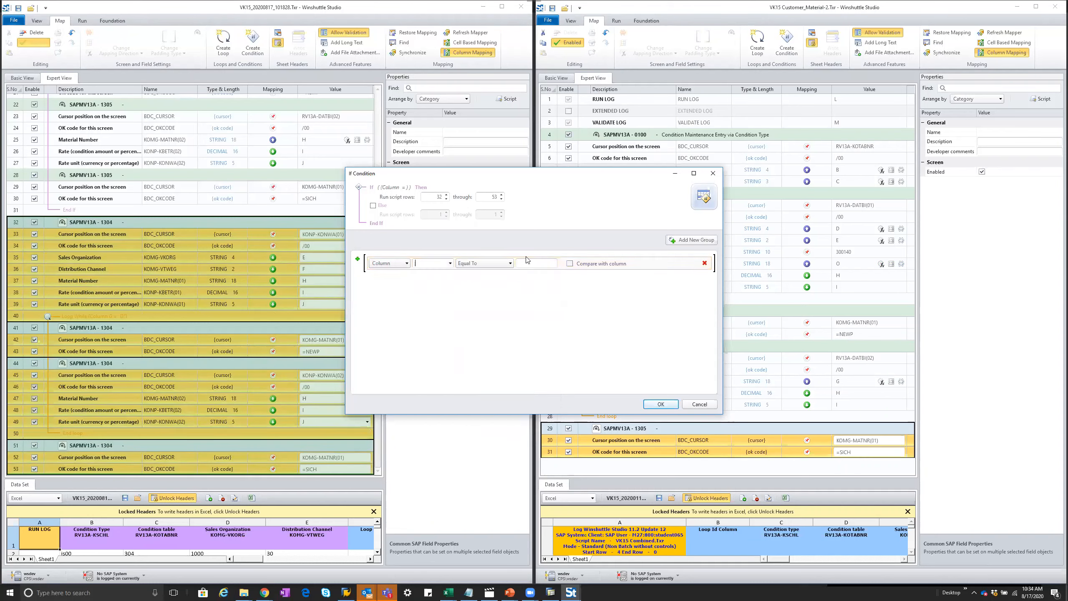
pyautogui.press('Return')
pyautogui.press('Tab')
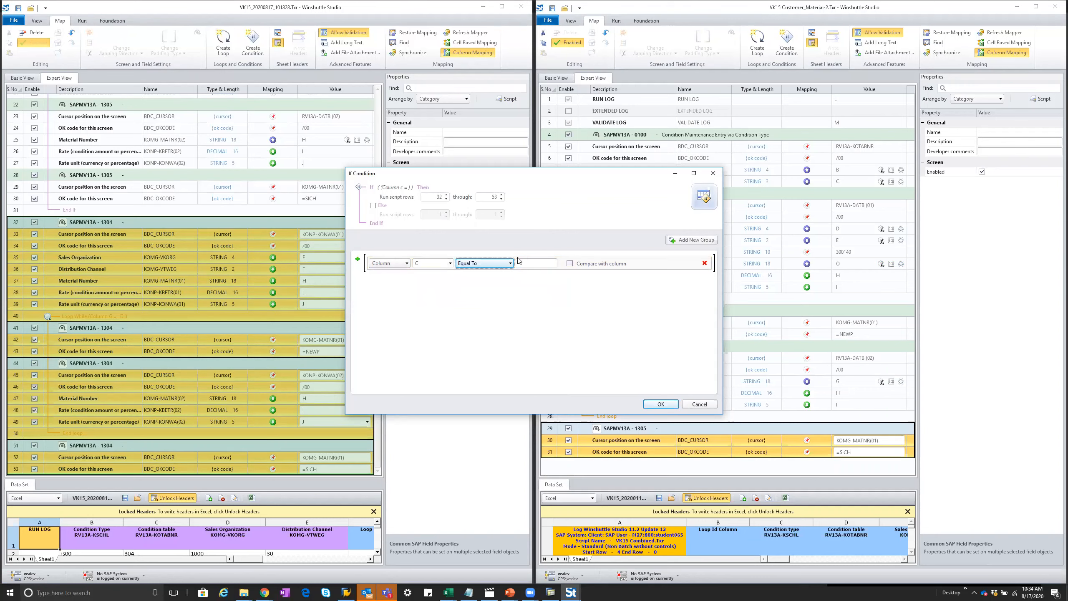
pyautogui.press('Tab')
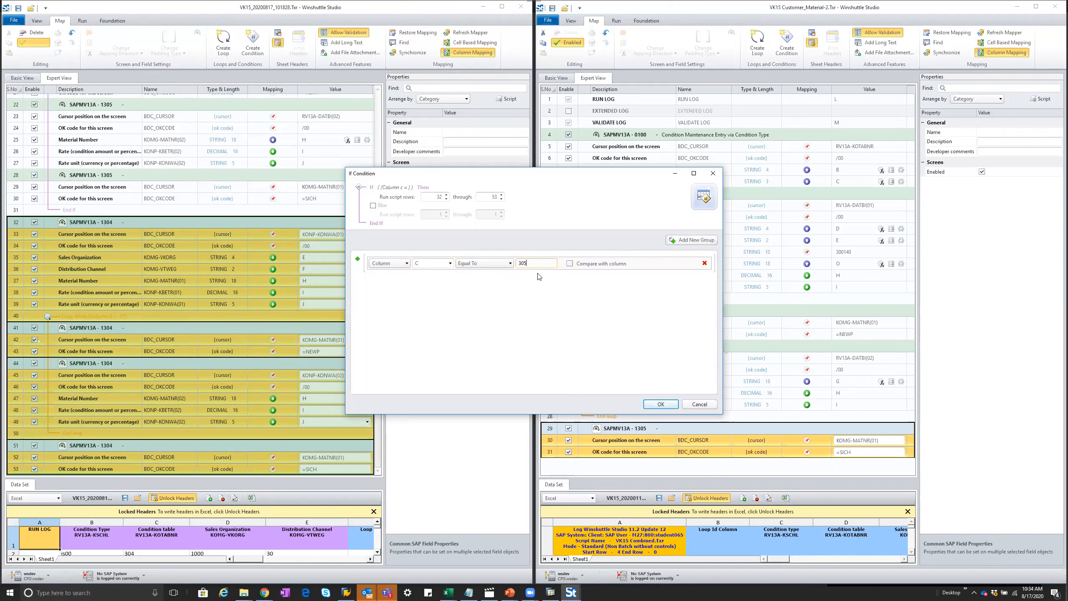
pyautogui.click(659, 404)
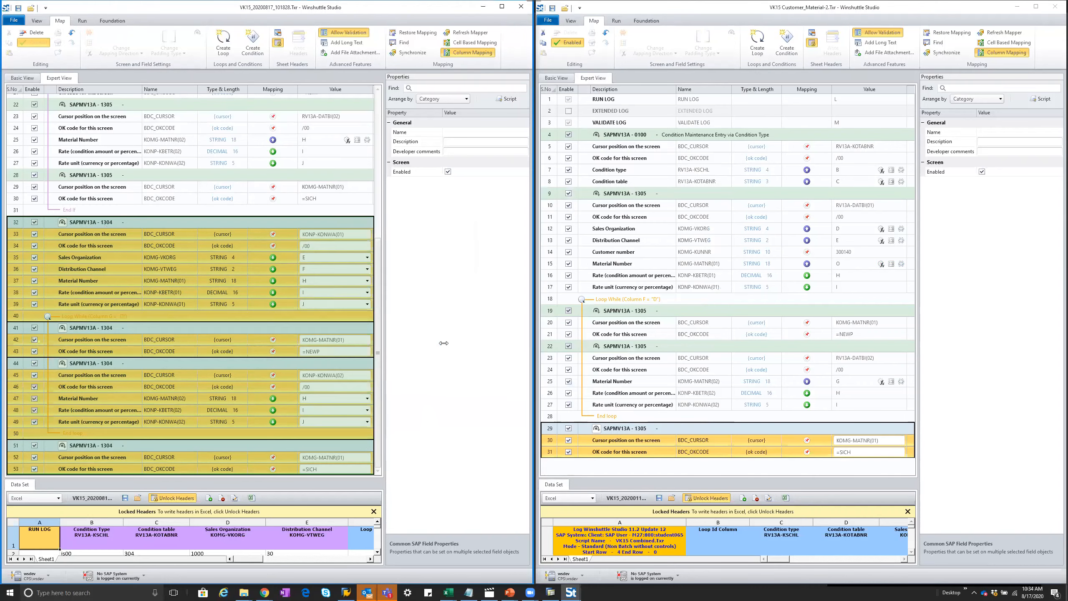
# Change the comparison value of the If condition around the SAPMV13A-1304 screens to 304.
pyautogui.scroll(-1, 159, 280)
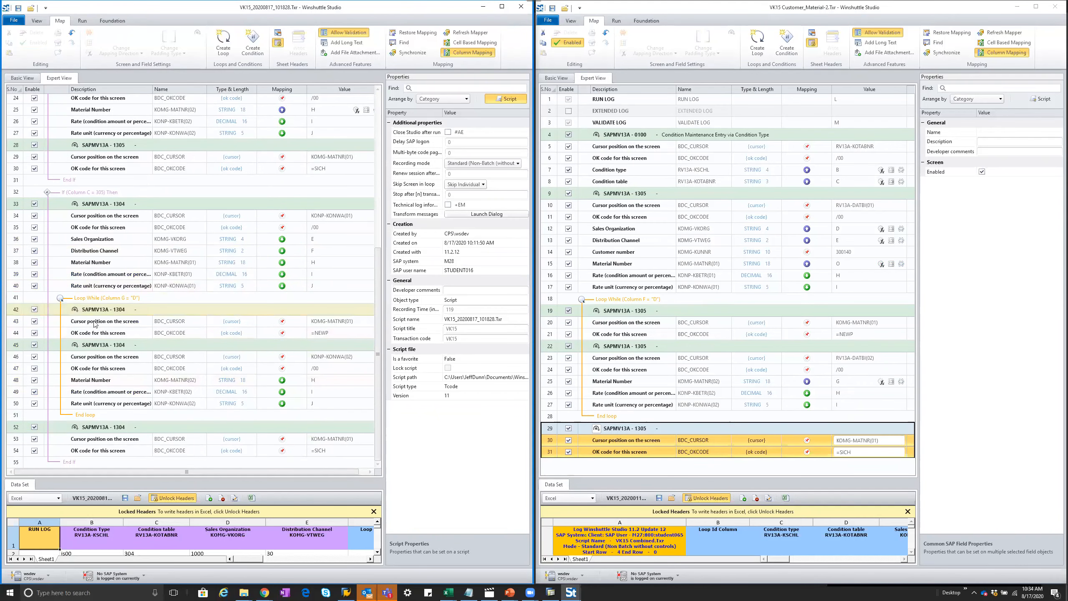
pyautogui.scroll(6, 83, 295)
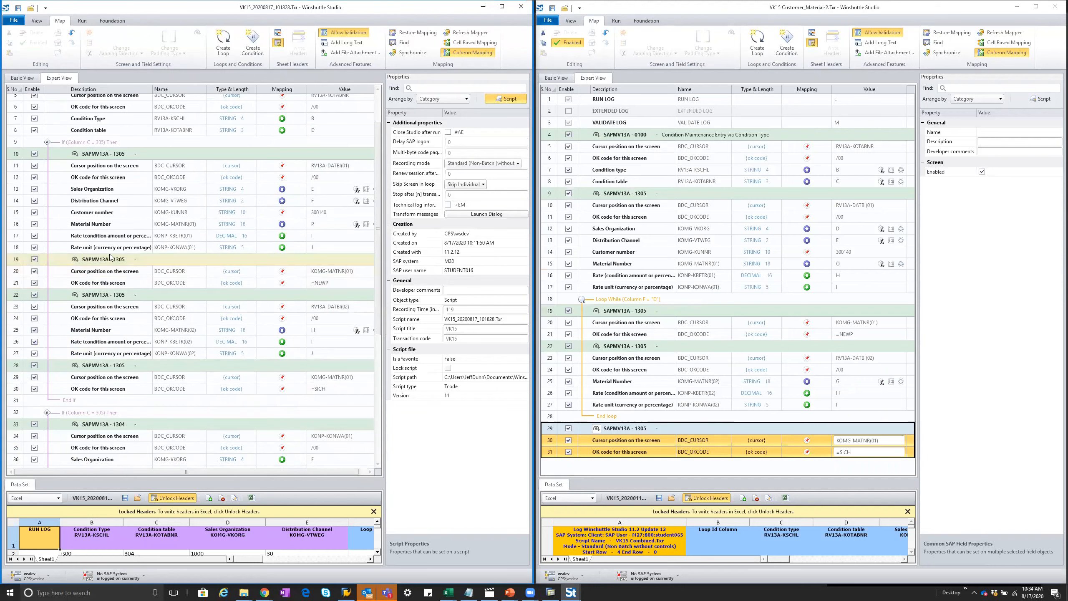
pyautogui.doubleClick(105, 414)
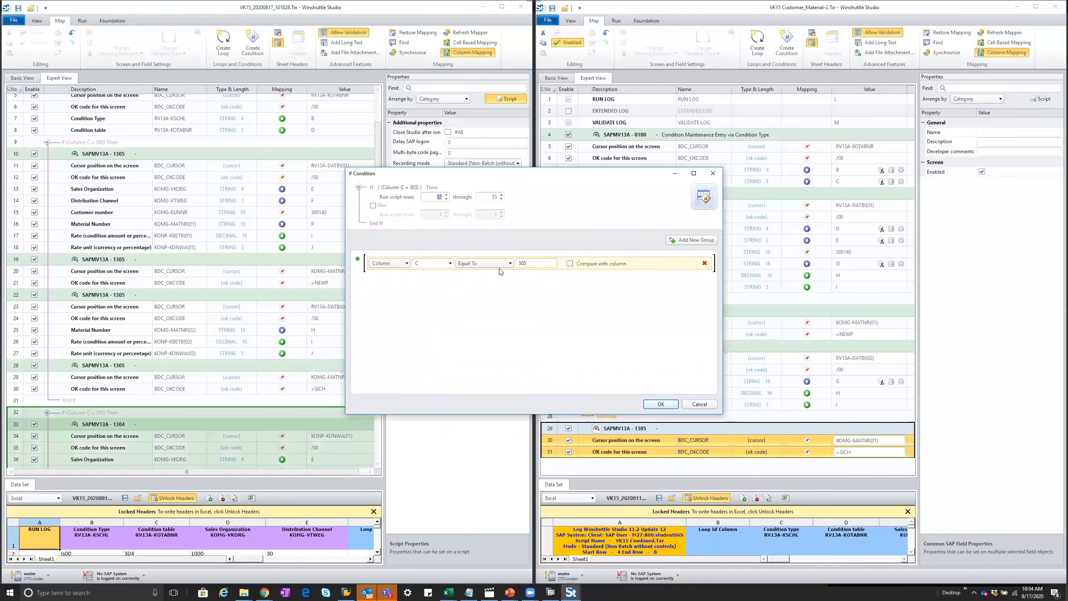
pyautogui.click(531, 262)
pyautogui.press('BackSpace')
pyautogui.write('4')
pyautogui.click(661, 404)
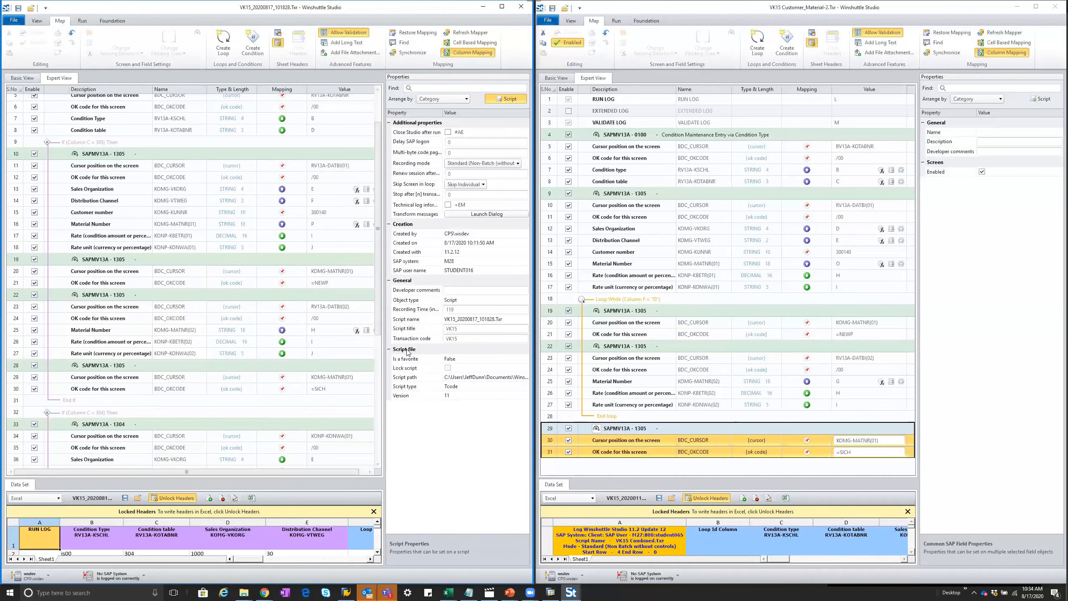
# Create a single sheet loop around SAPMV13A-1305 rows 19 through 27 with preserved identifier column F, header H and line items D.
pyautogui.click(105, 260)
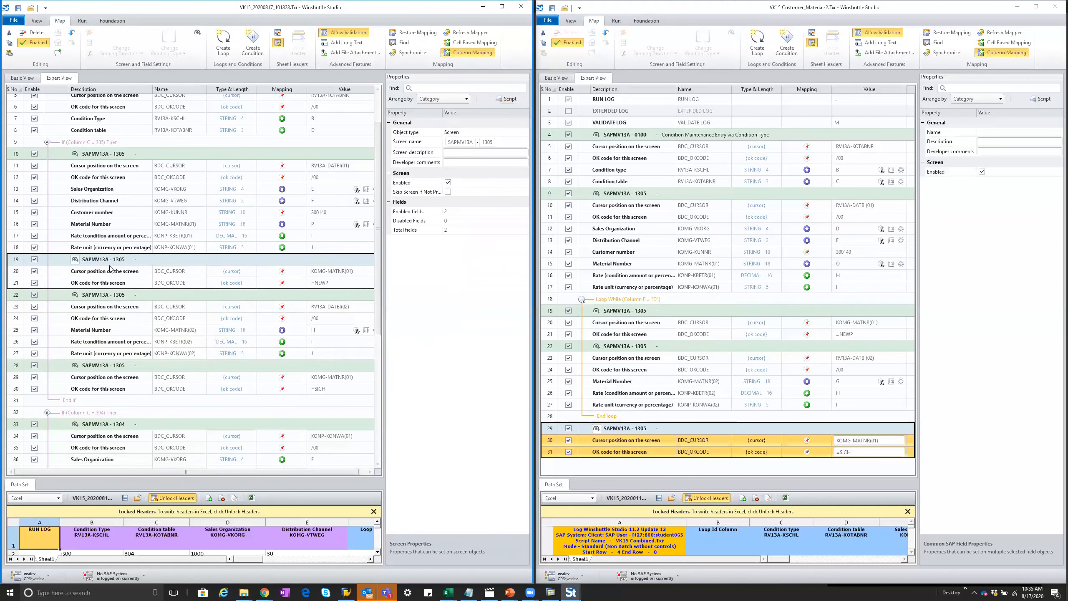
pyautogui.keyDown('shift'); pyautogui.click(109, 352); pyautogui.keyUp('shift')
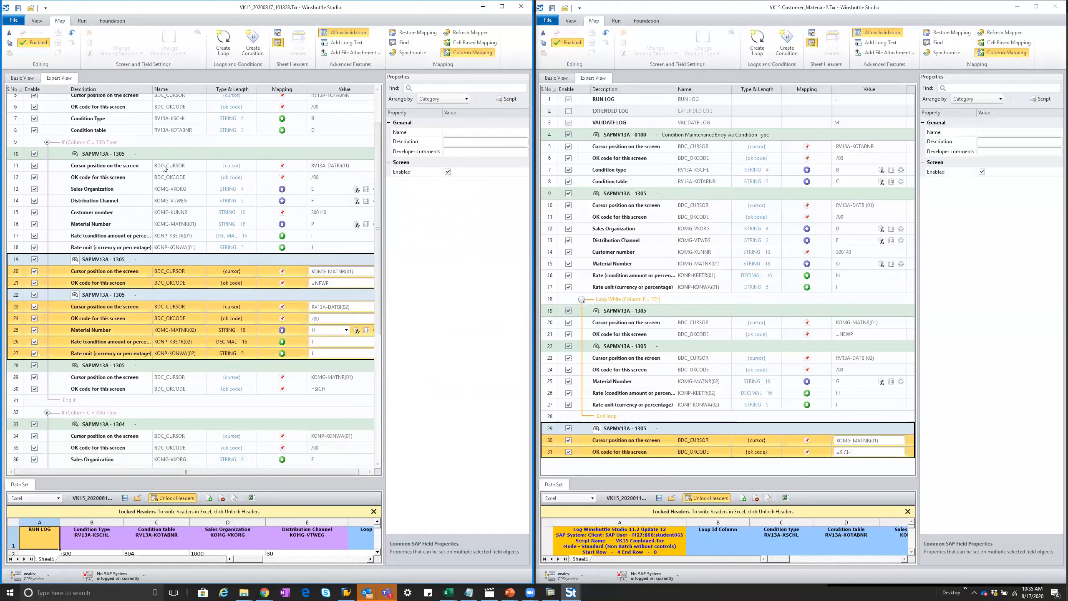
pyautogui.click(231, 43)
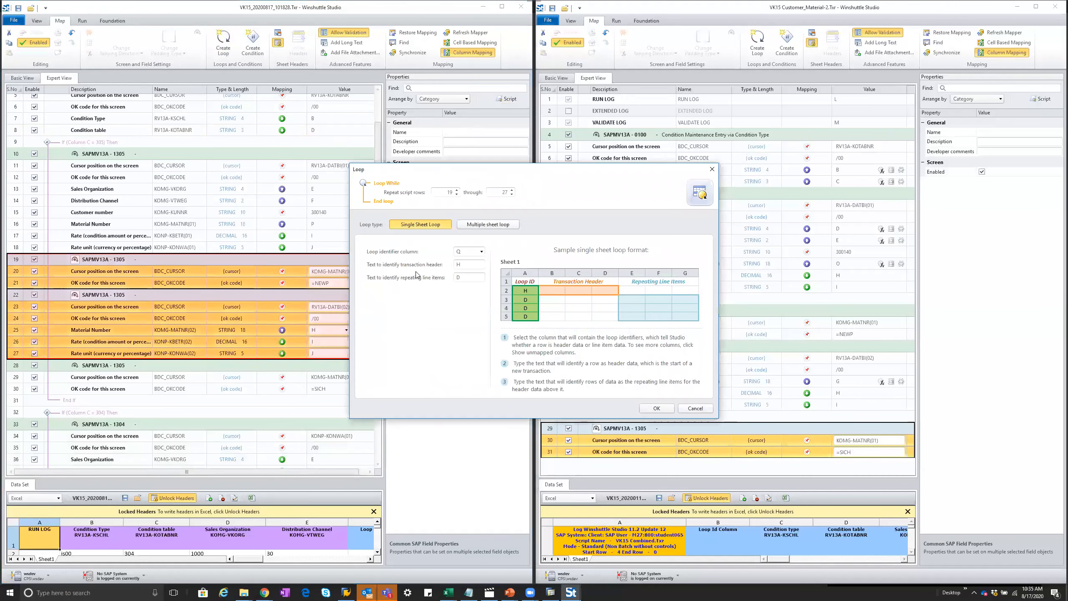
pyautogui.click(468, 254)
pyautogui.write('F')
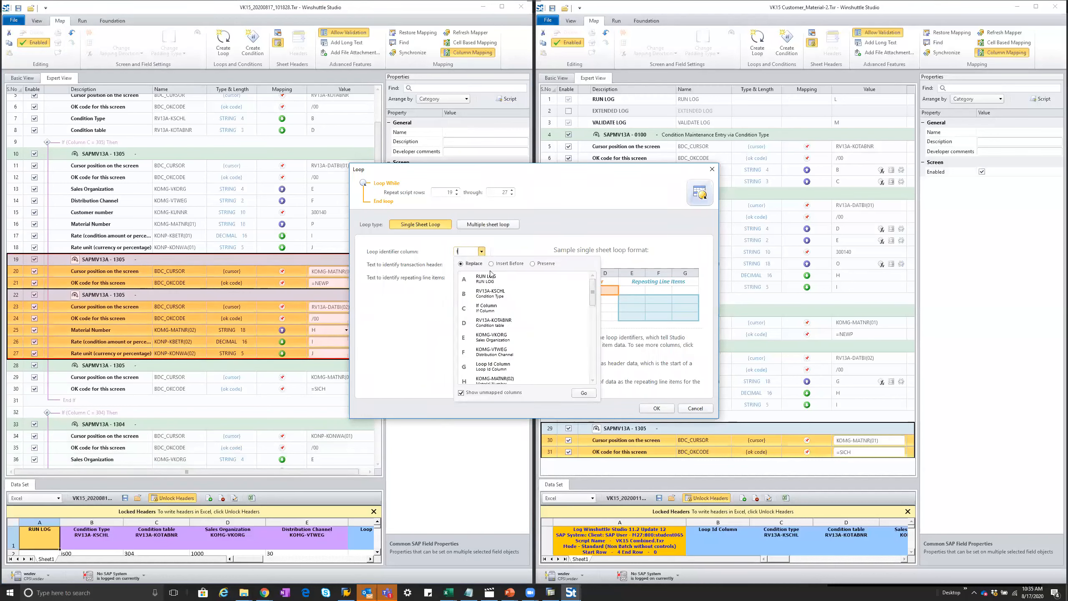
pyautogui.click(532, 264)
pyautogui.click(585, 393)
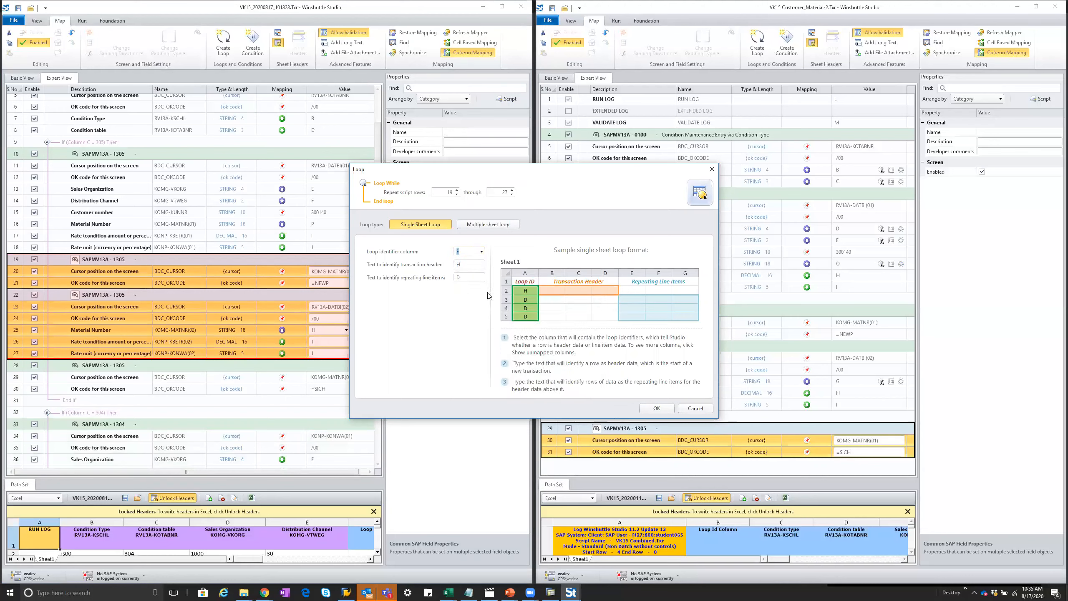
pyautogui.click(655, 409)
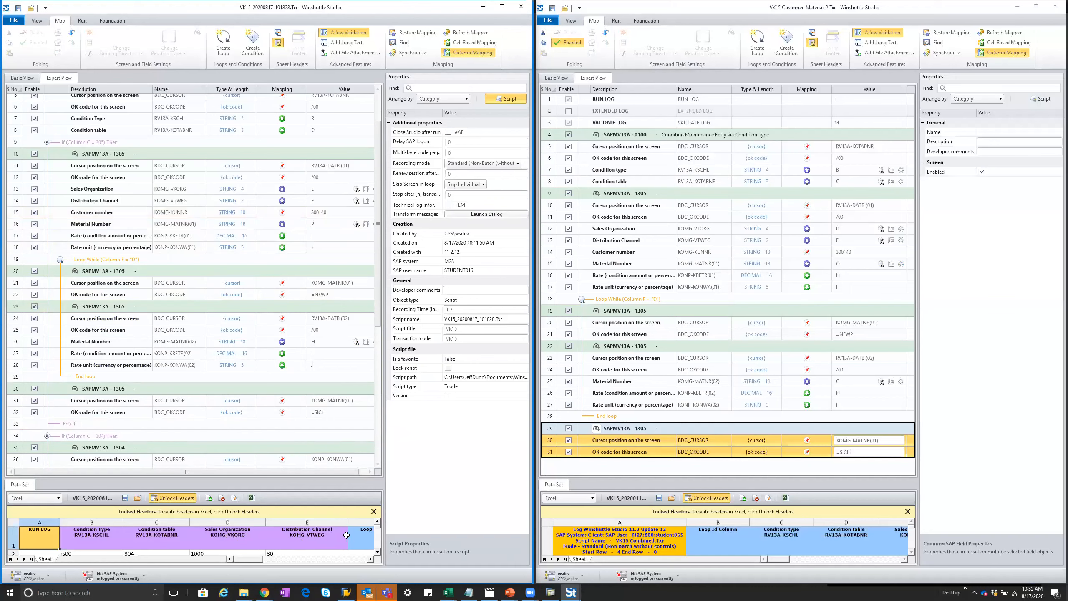
# Map the Customer number field in row 15 to column F as an upload to SAP.
pyautogui.click(369, 559)
pyautogui.click(370, 559)
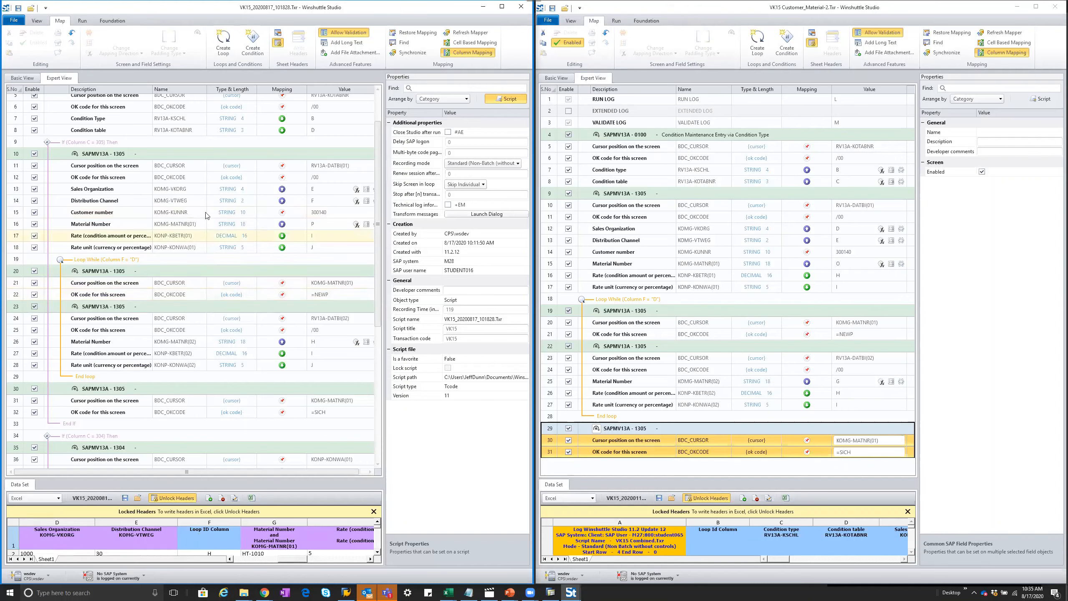
pyautogui.click(149, 214)
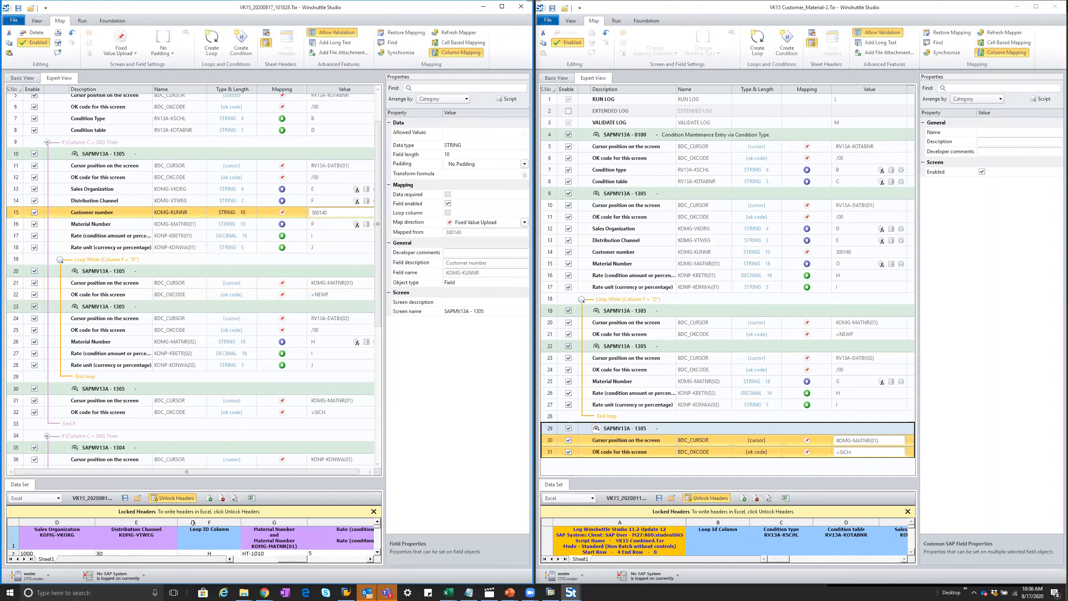
pyautogui.click(196, 537)
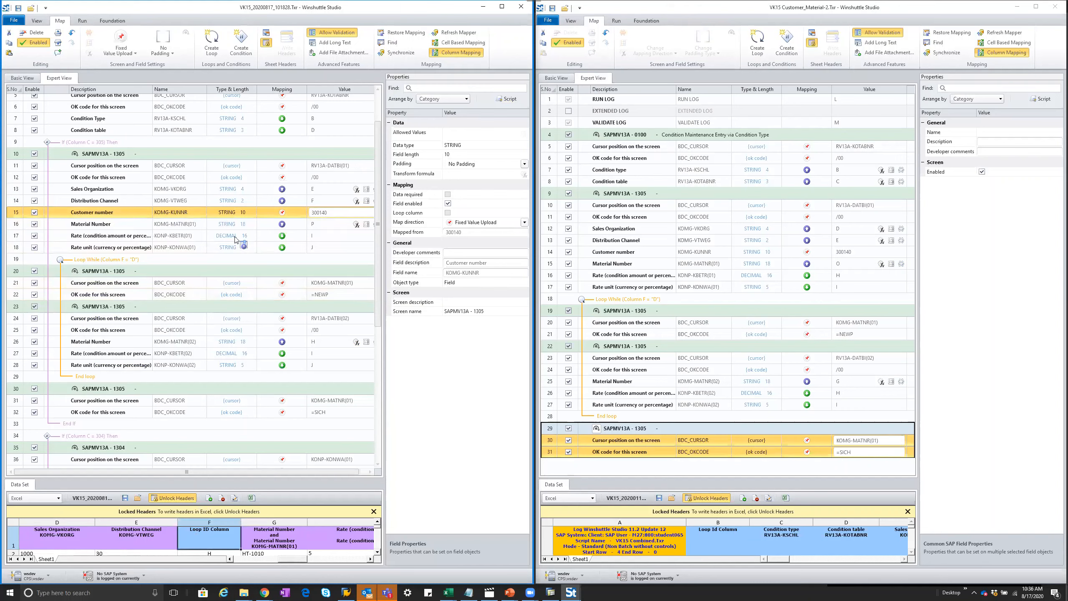
pyautogui.moveTo(216, 215); pyautogui.dragTo(216, 214)
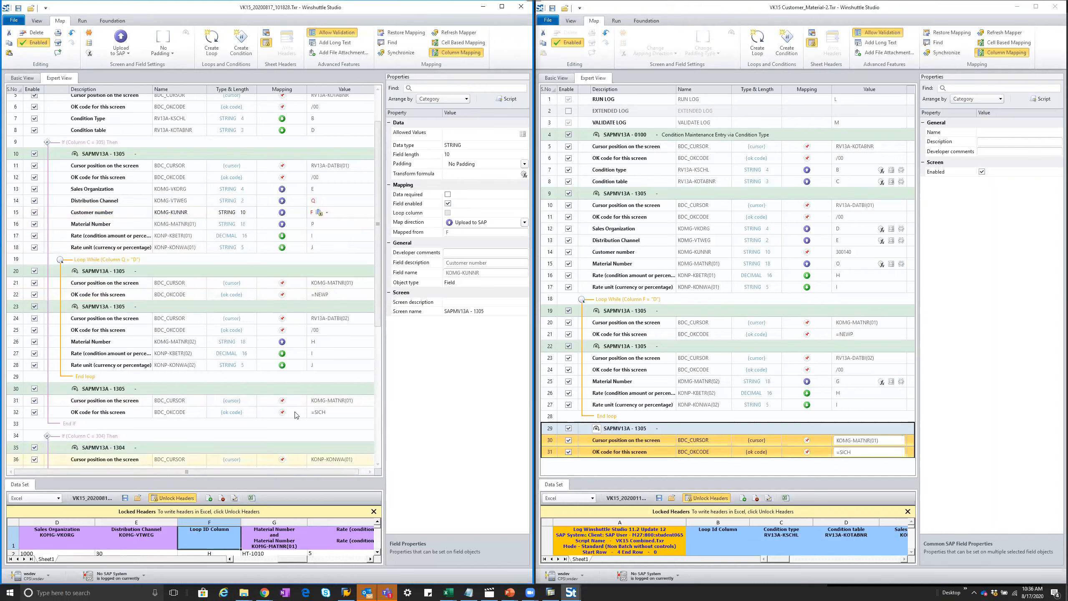
# Remap the Customer number field in row 15 to column J using the Preserve option.
pyautogui.click(324, 213)
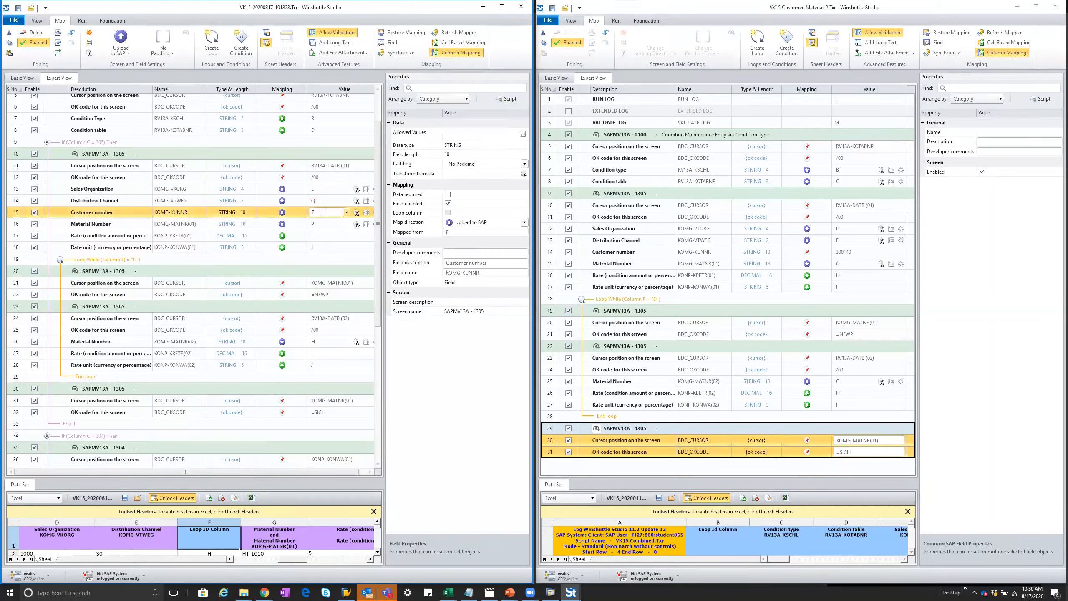
pyautogui.doubleClick(324, 212)
pyautogui.click(371, 560)
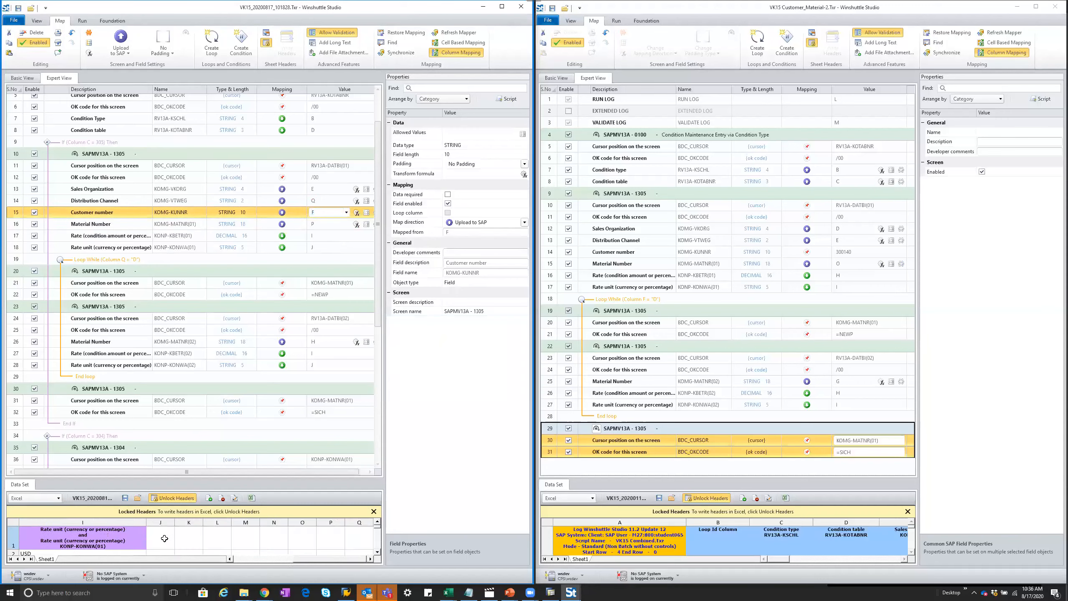
pyautogui.doubleClick(322, 211)
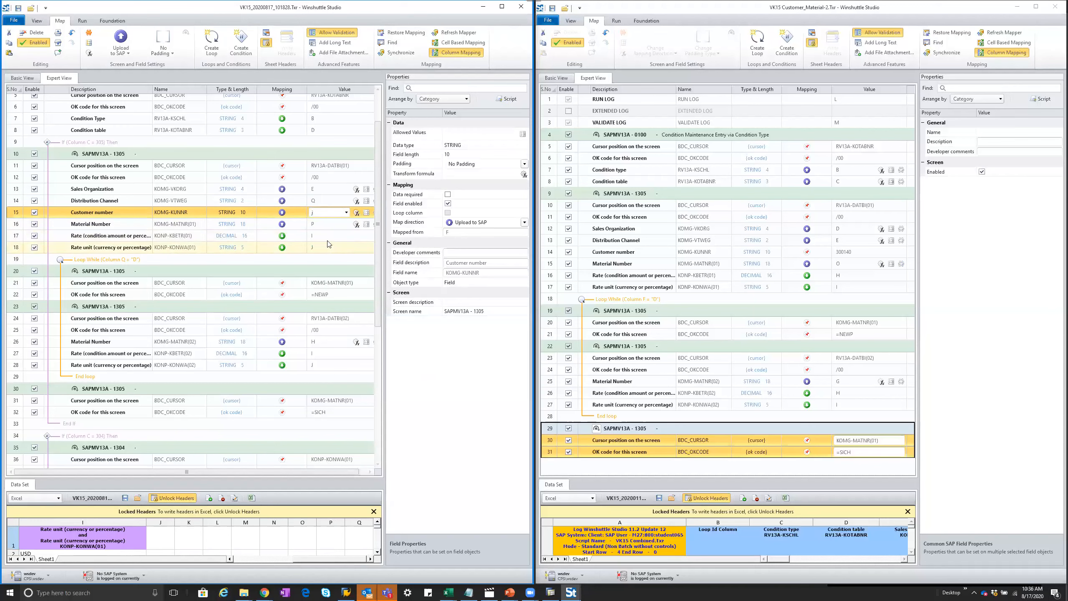
pyautogui.click(347, 212)
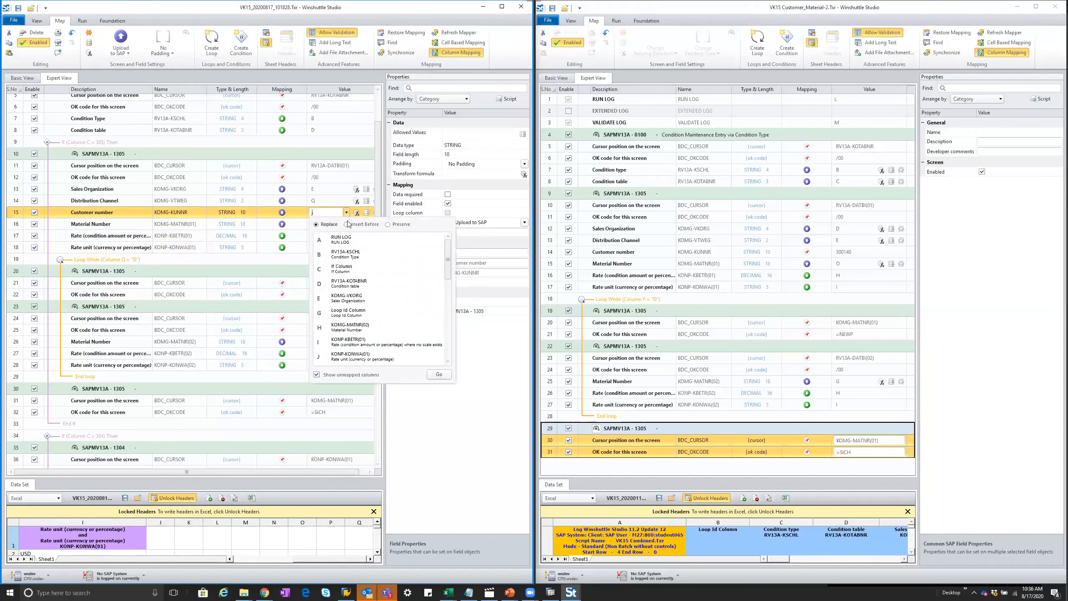
pyautogui.click(388, 226)
pyautogui.click(439, 374)
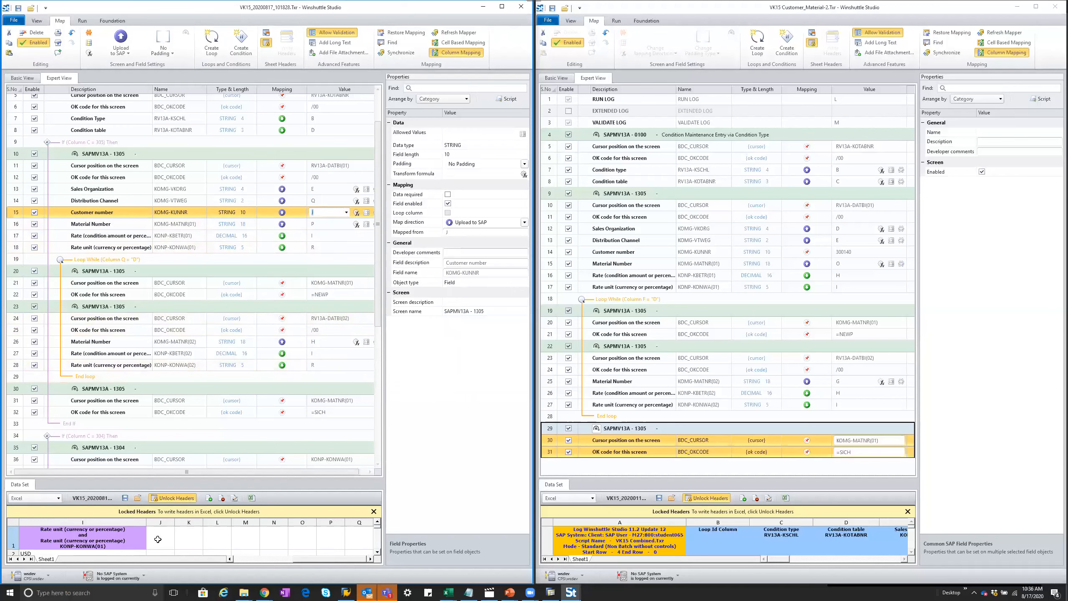
pyautogui.click(144, 214)
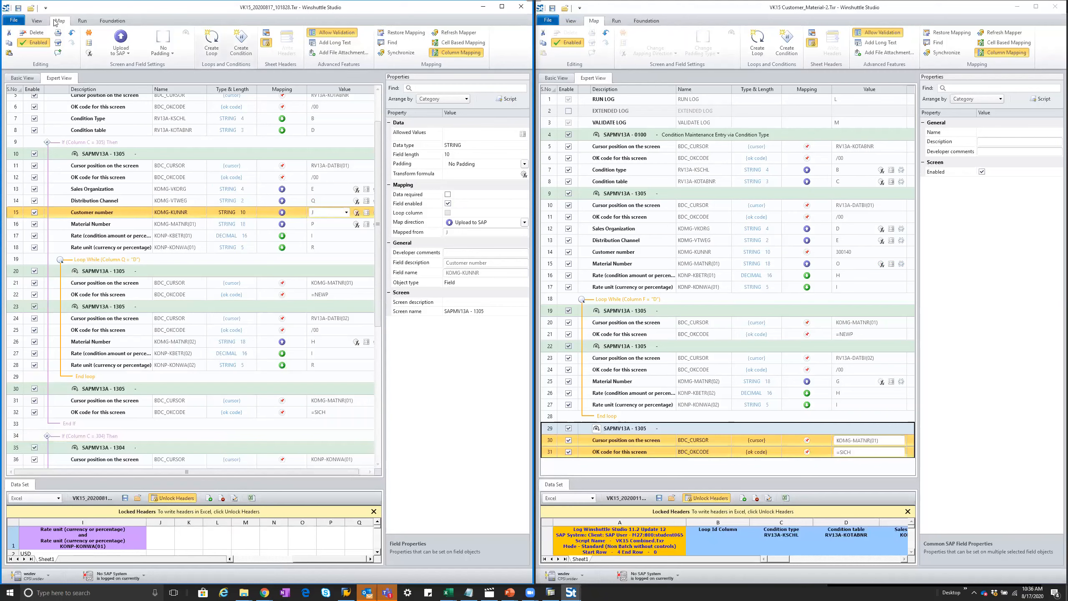
pyautogui.click(37, 21)
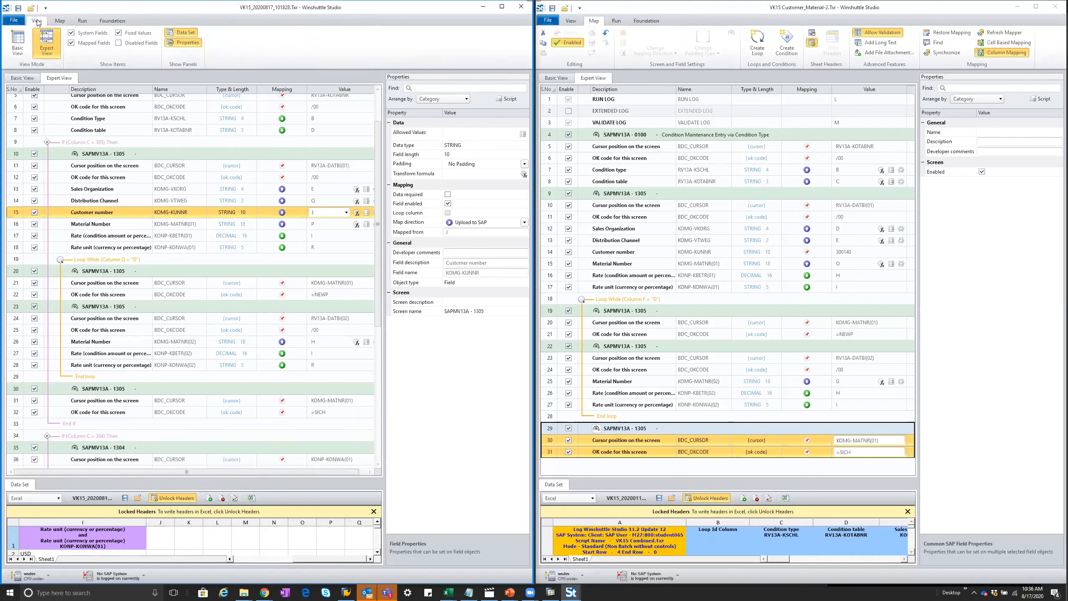
pyautogui.click(59, 20)
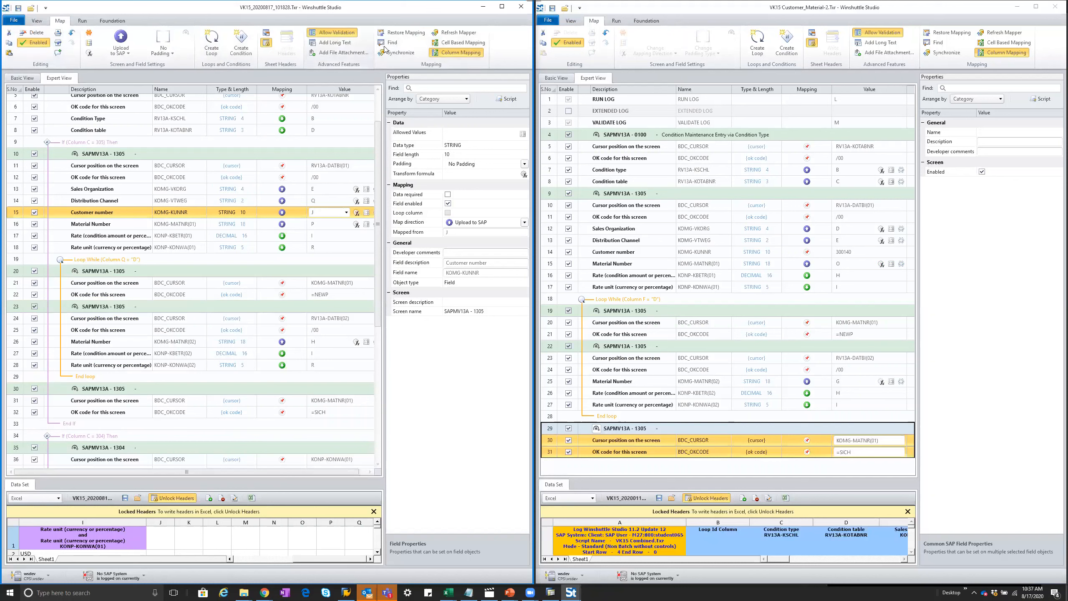
pyautogui.click(38, 21)
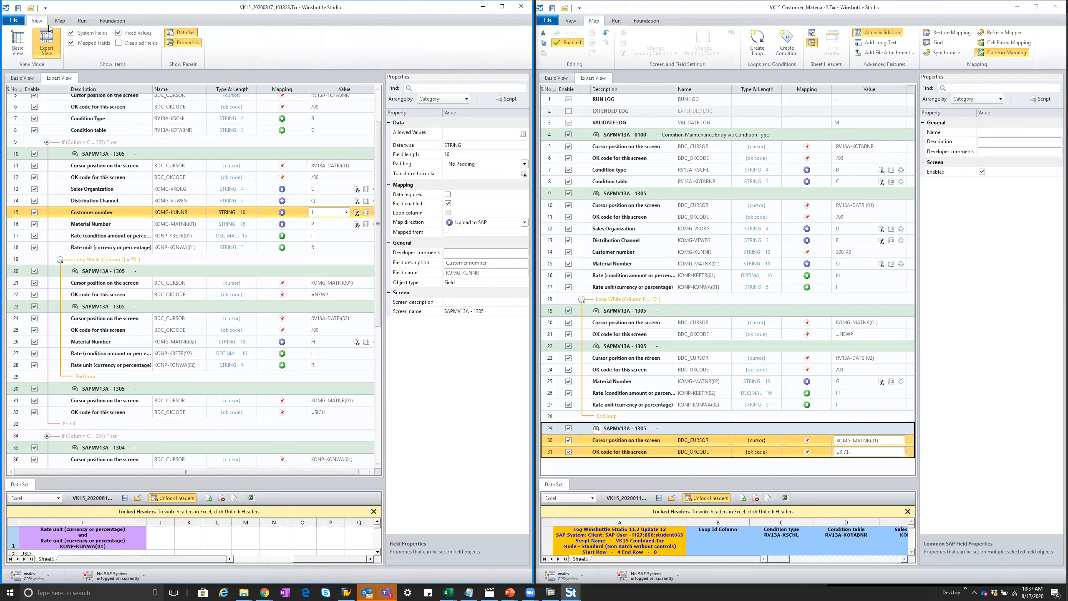
pyautogui.click(58, 23)
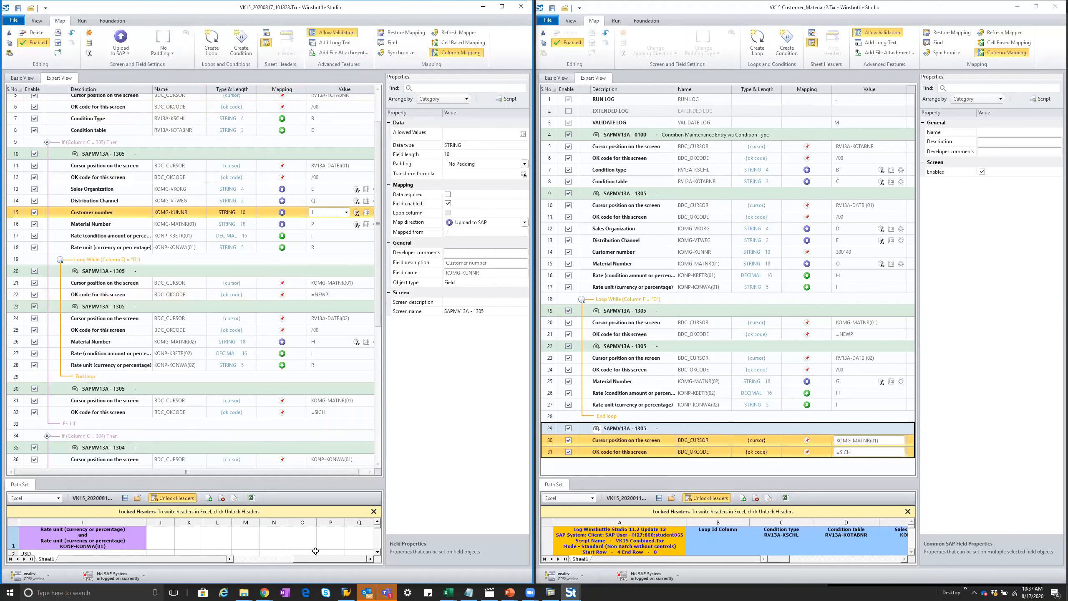
# Review the column mappings and loop identifier columns of the 1305 and 1304 screens in the combined script.
pyautogui.moveTo(269, 555); pyautogui.dragTo(234, 555)
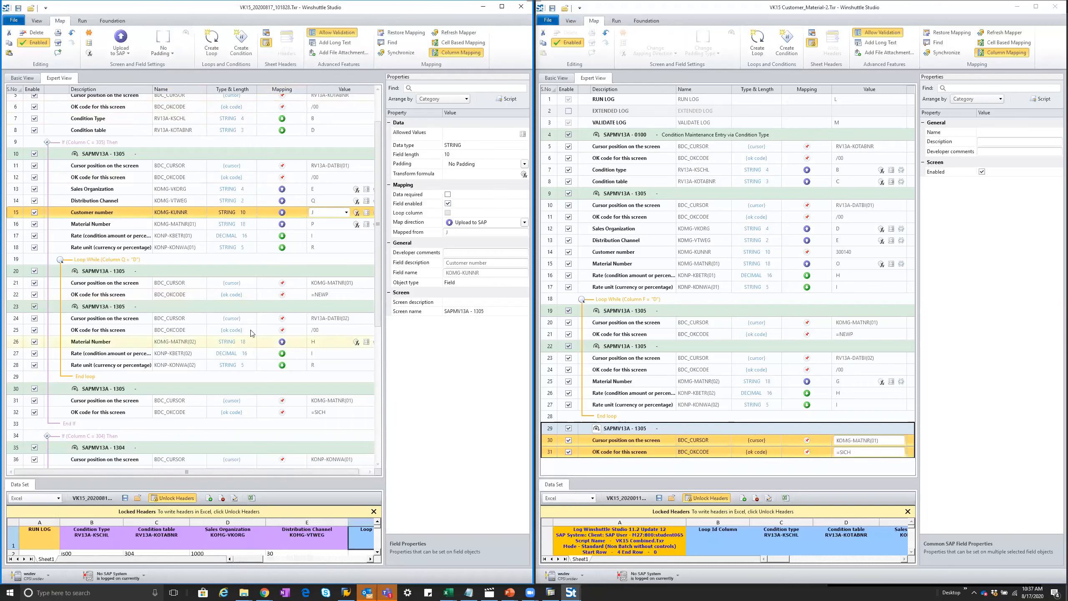
pyautogui.scroll(2, 376, 211)
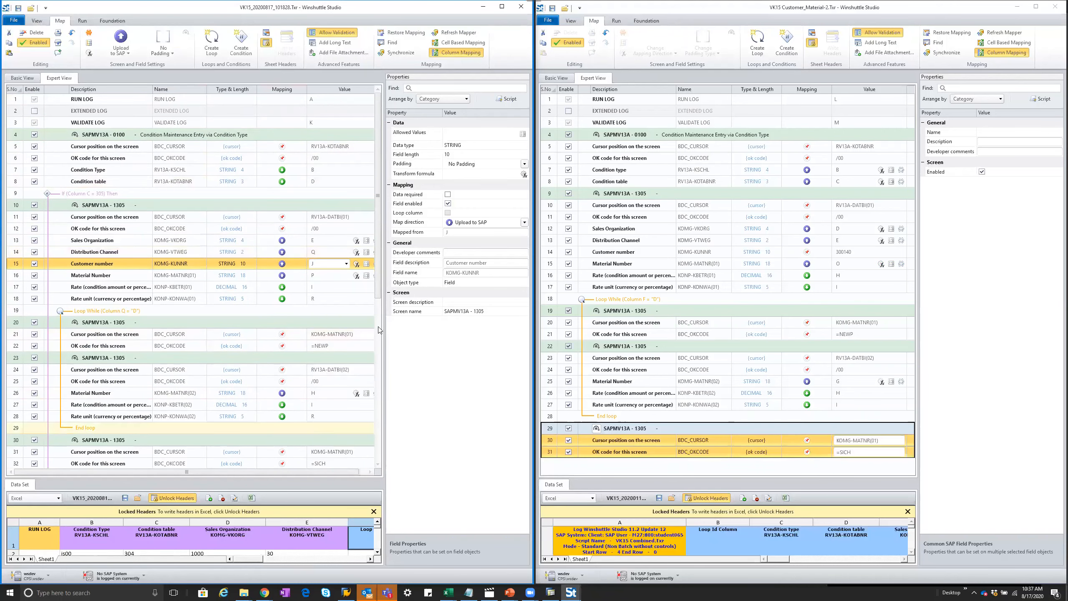
pyautogui.scroll(-8, 380, 360)
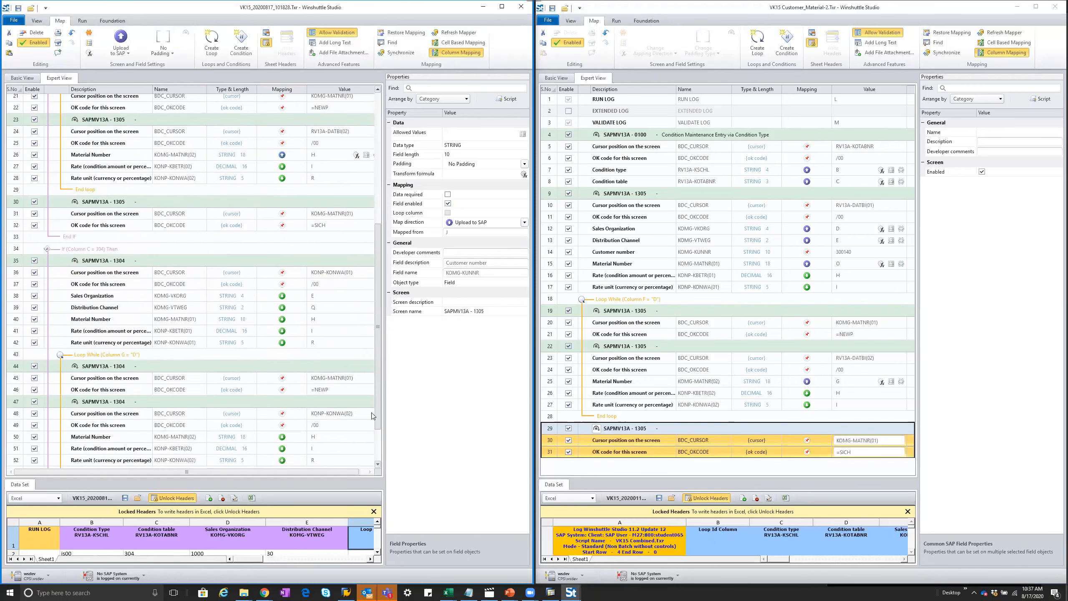